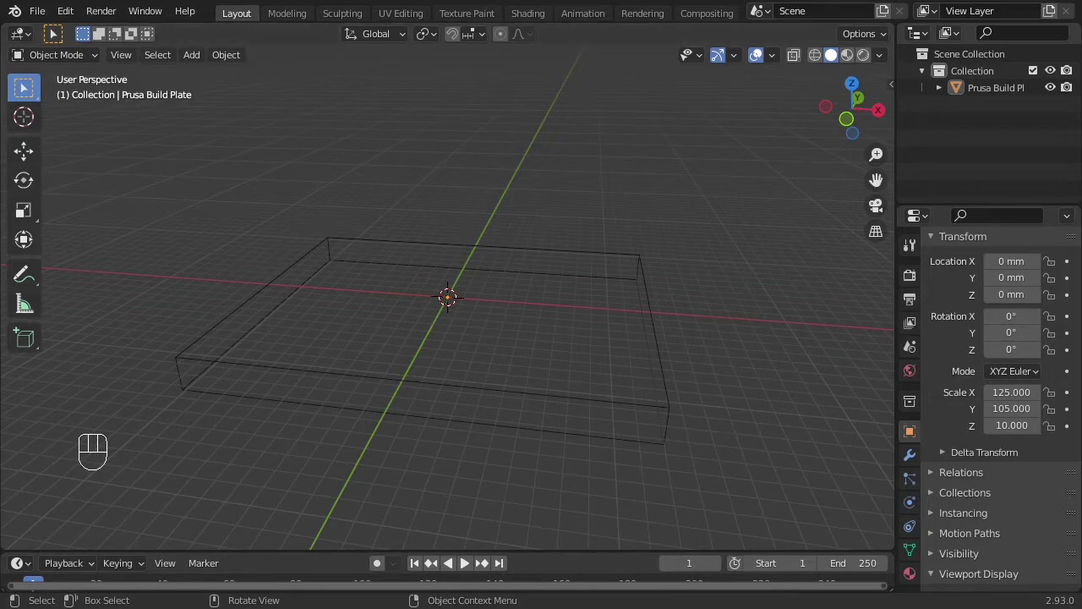
Open the blender-osm web map for choosing the import extent
key("n")
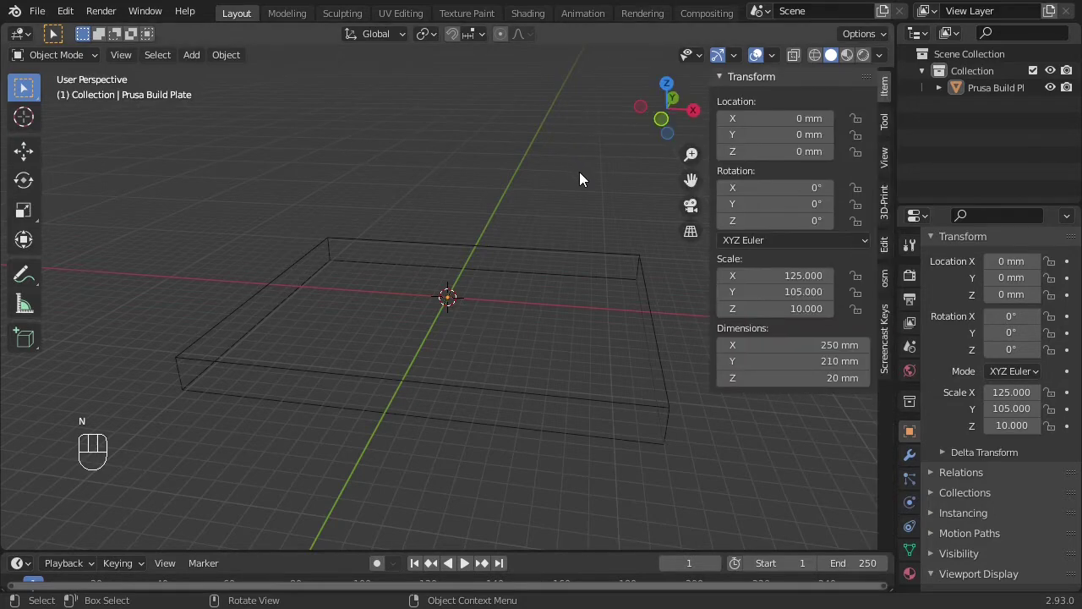
left_click(885, 278)
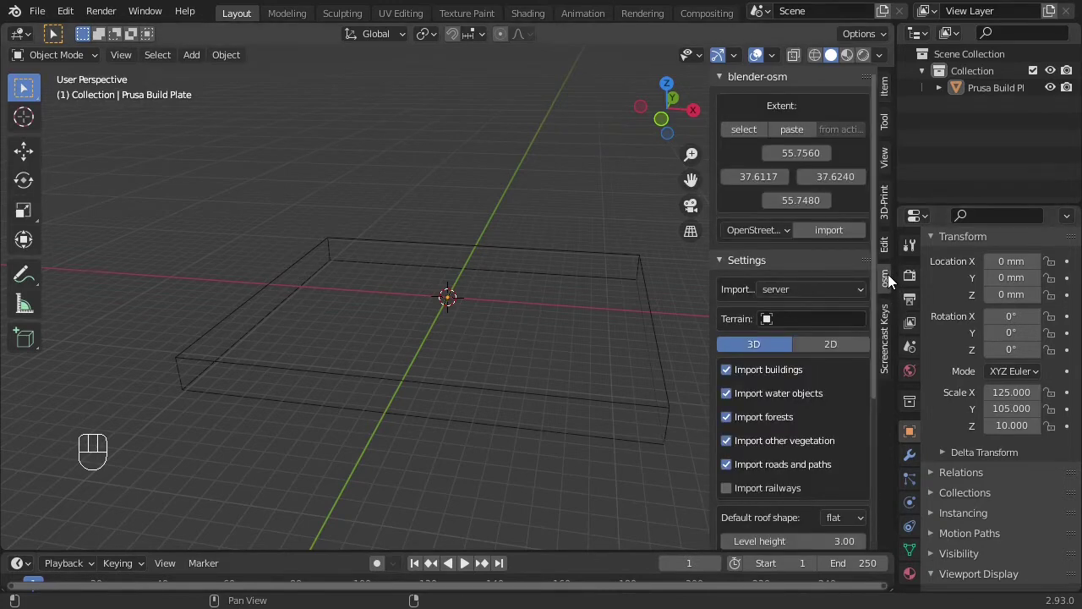
left_click(743, 131)
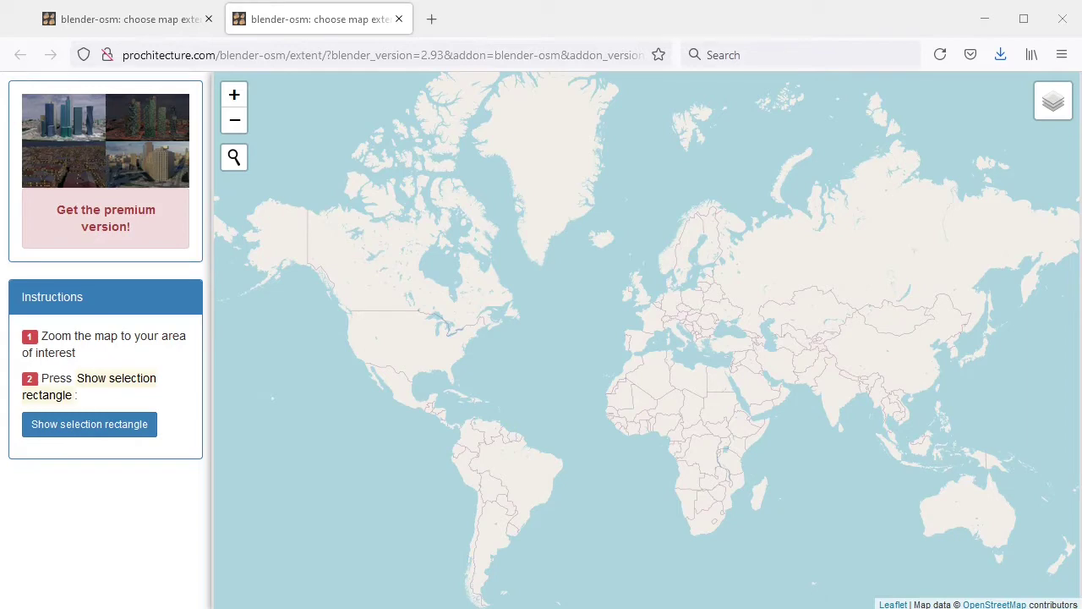
Fit the map's selection rectangle around the Dixie State University campus in St. George, from above East 100 South to below East 600 South
scroll(364, 336, "up", 3)
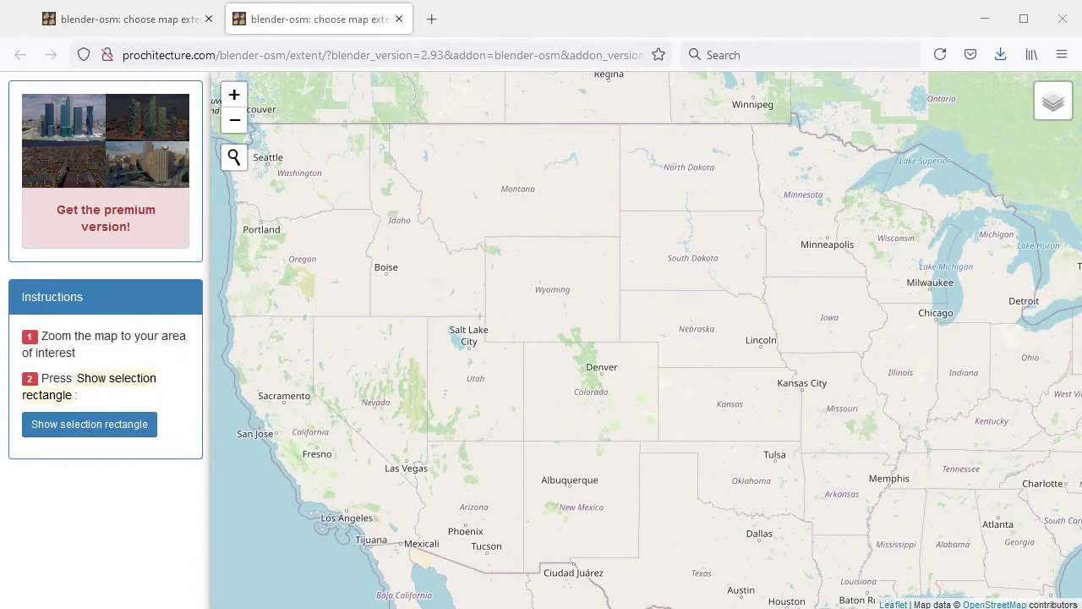
scroll(435, 439, "up", 5)
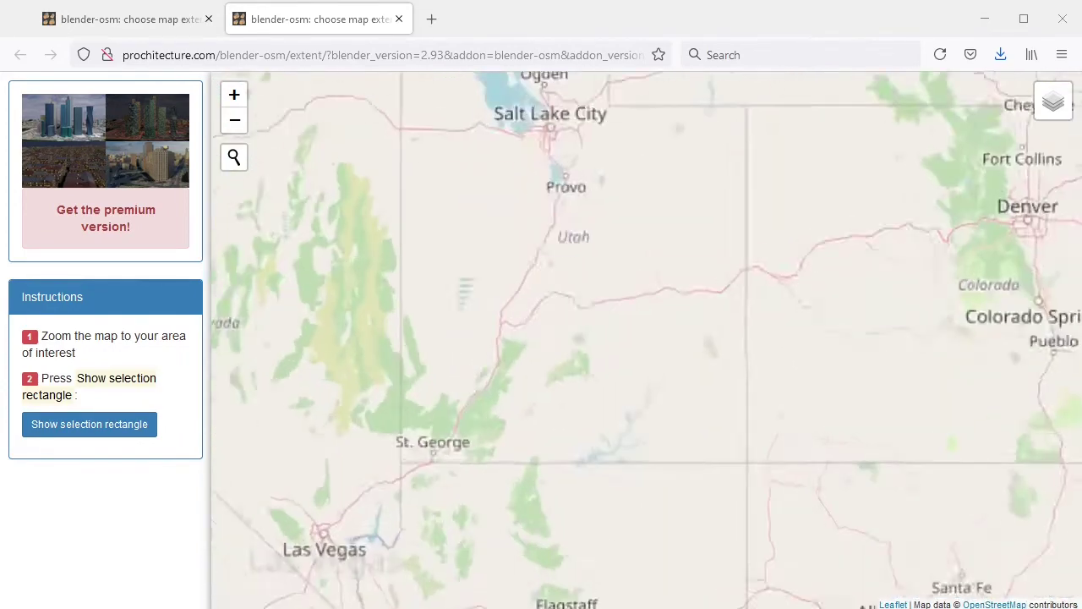
scroll(407, 463, "up", 3)
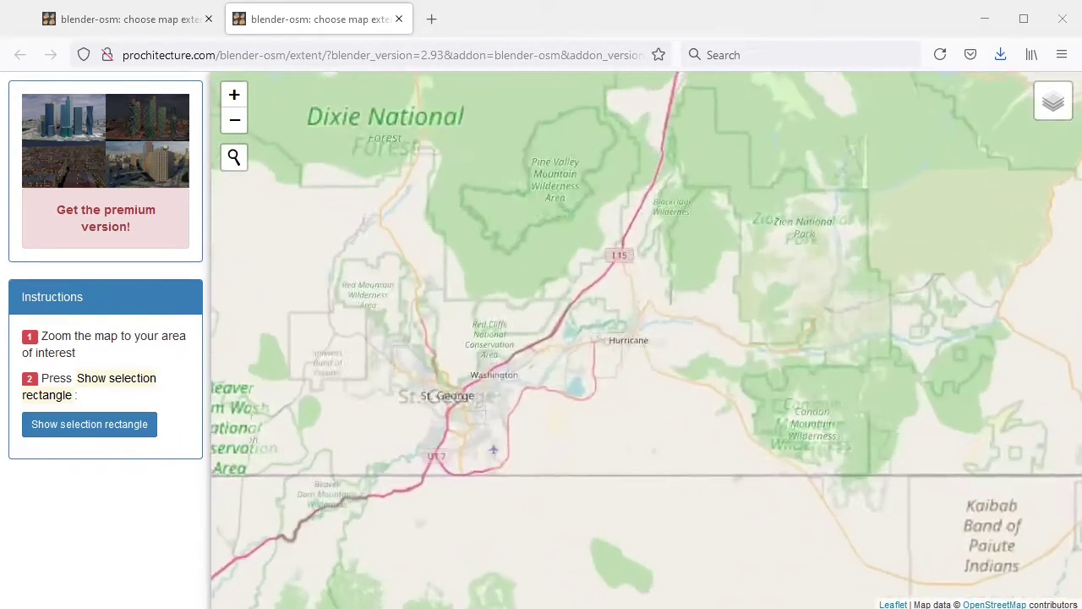
scroll(549, 405, "up", 2)
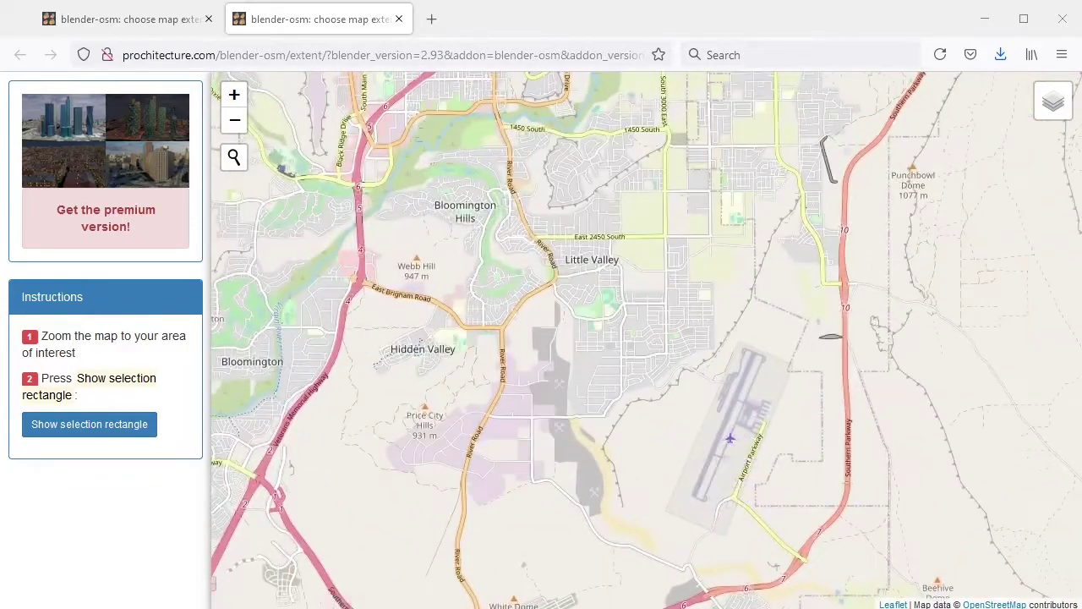
left_click_drag(529, 290, 591, 457)
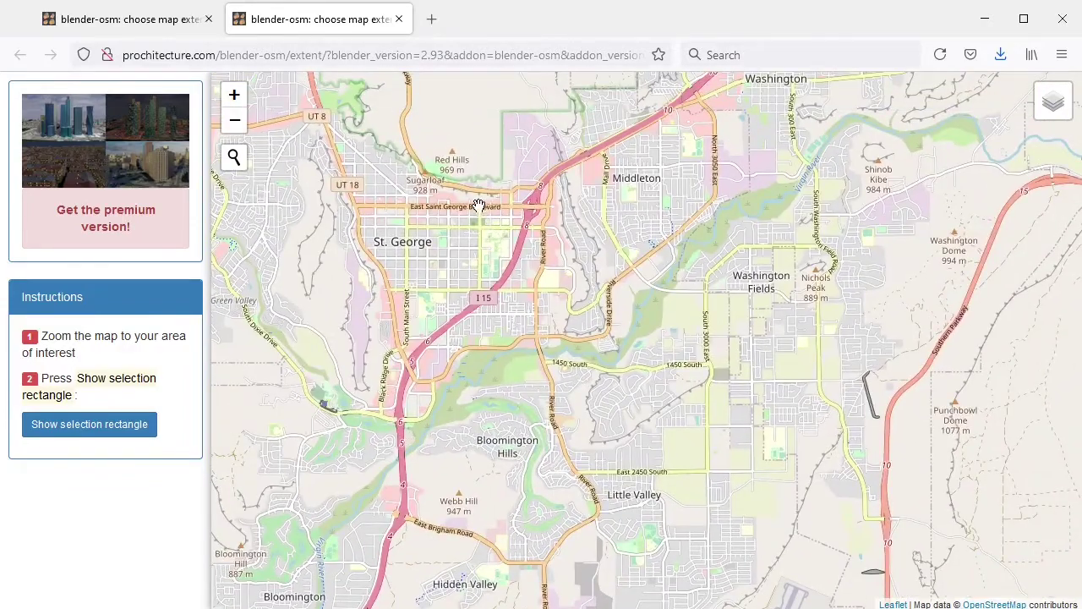
scroll(507, 293, "up", 3)
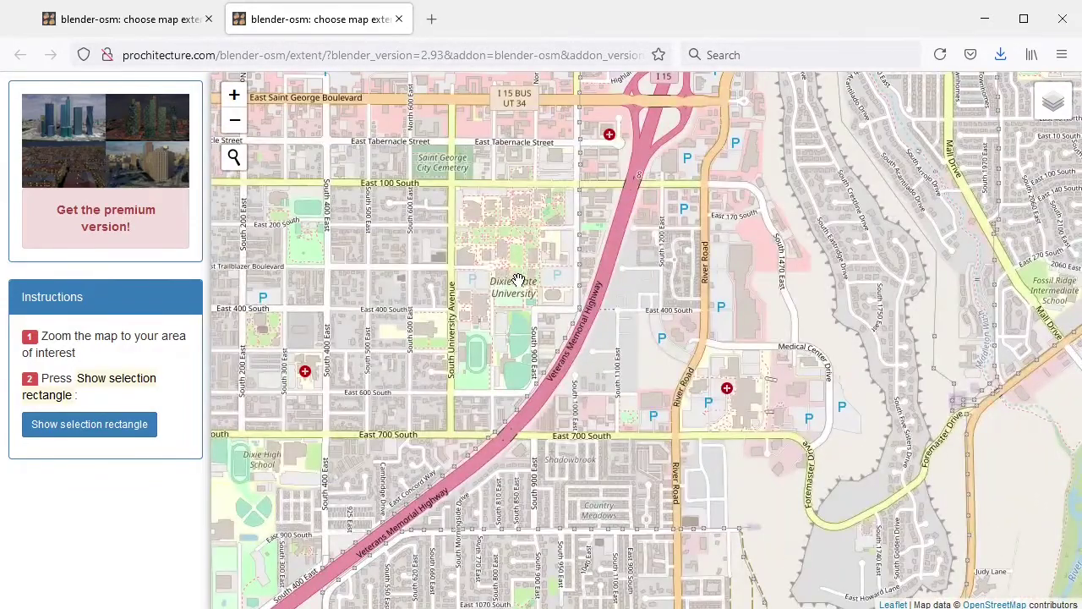
scroll(515, 283, "up", 1)
left_click_drag(515, 283, 631, 317)
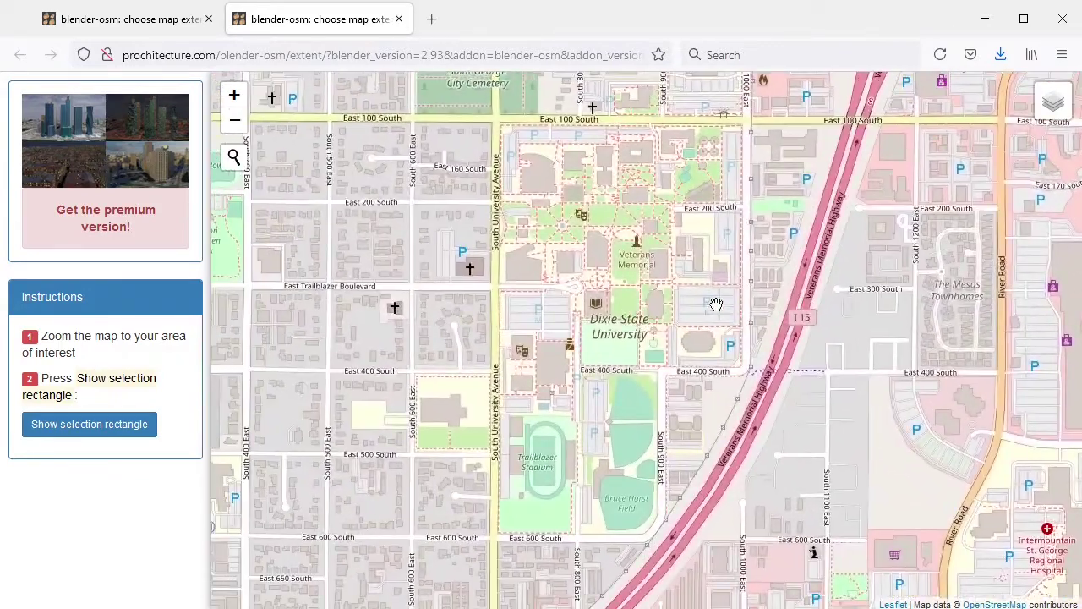
left_click(85, 426)
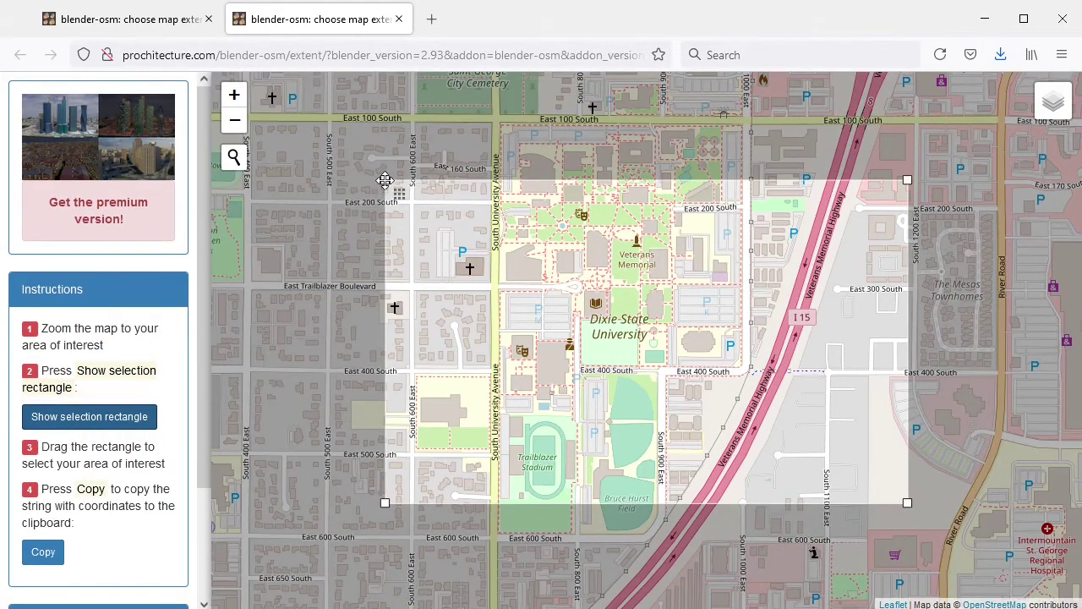
left_click_drag(384, 180, 474, 98)
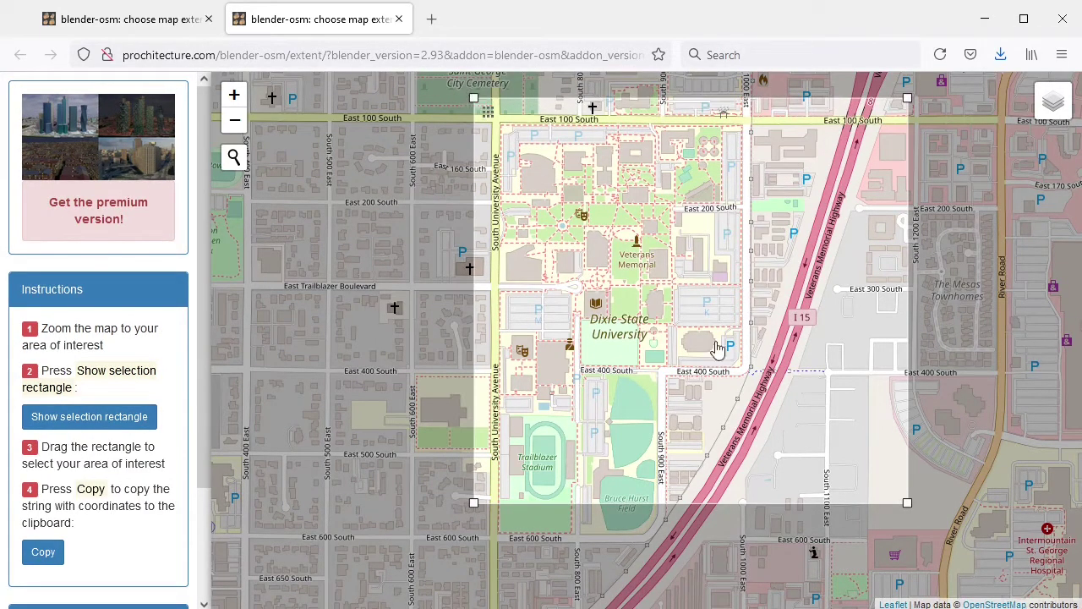
left_click_drag(909, 502, 777, 560)
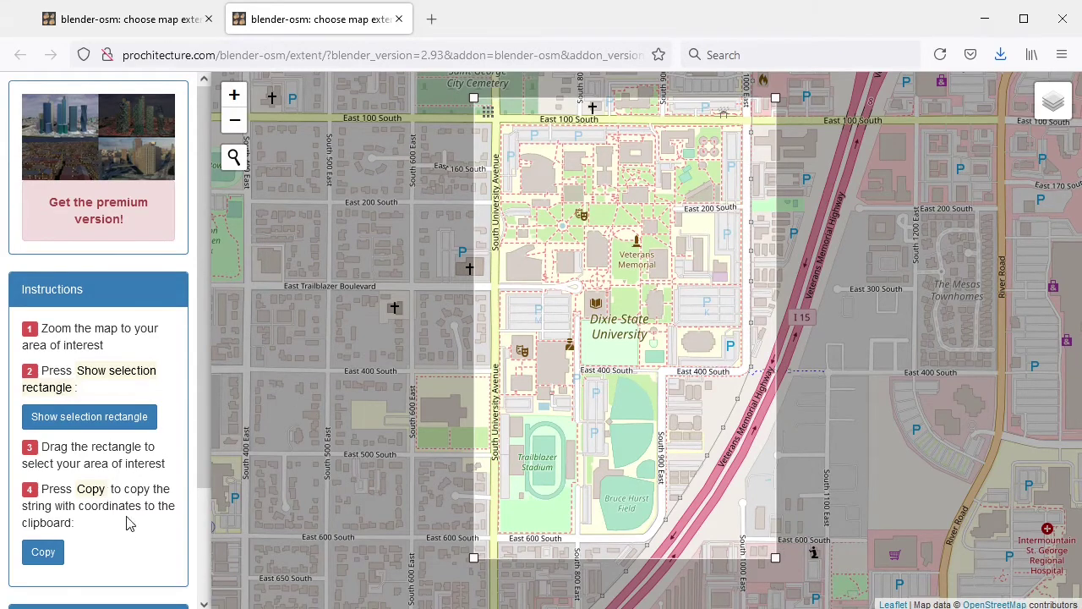
Copy the selected extent's coordinates and paste them into the blender-osm extent in Blender
left_click(38, 559)
left_click(38, 559)
key("alt+Tab")
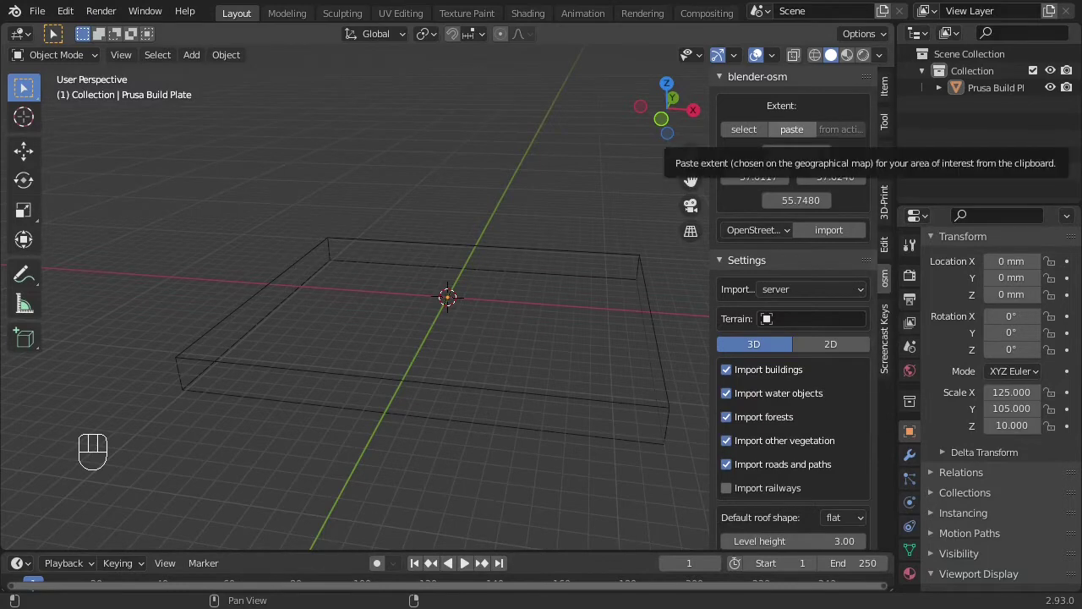
left_click(796, 128)
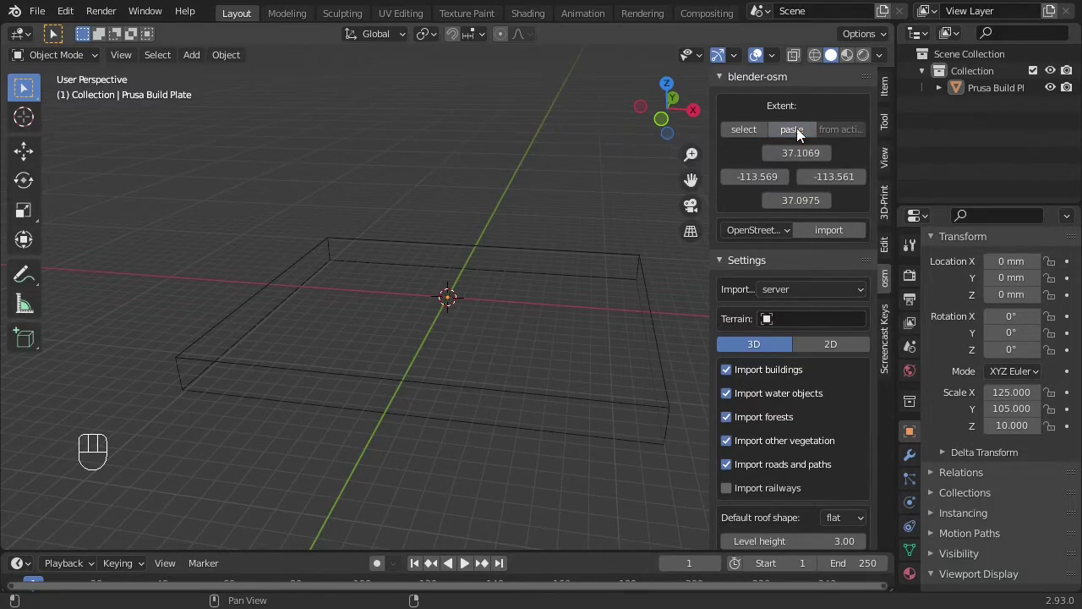
Import the terrain for the pasted extent with blender-osm
left_click(765, 230)
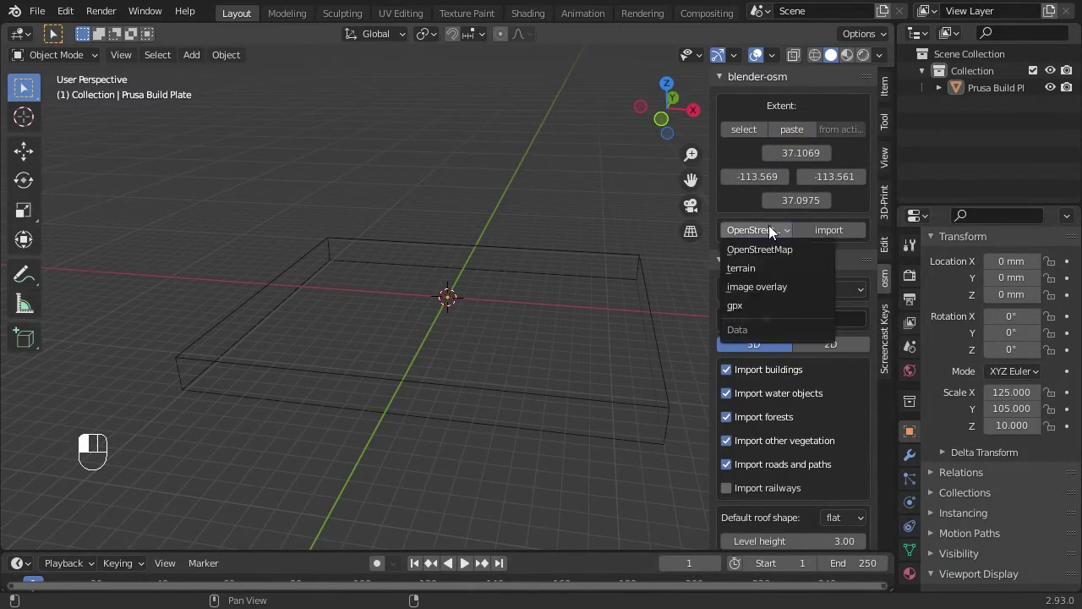
left_click(754, 270)
left_click(830, 229)
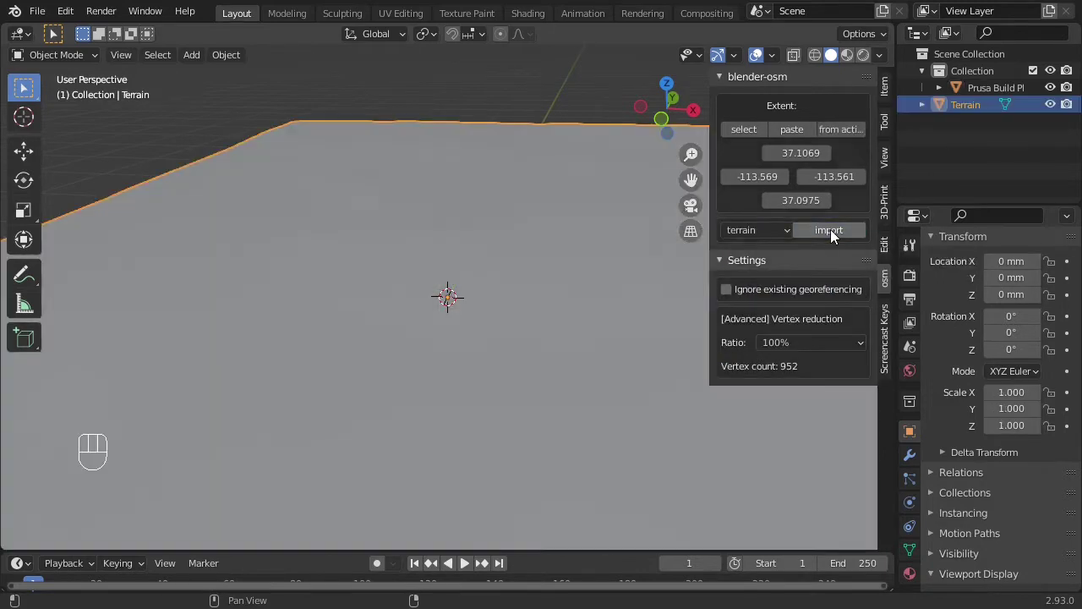
Import OpenStreetMap buildings, roads and paths onto the terrain, excluding water objects, forests and other vegetation
left_click(785, 229)
left_click(776, 248)
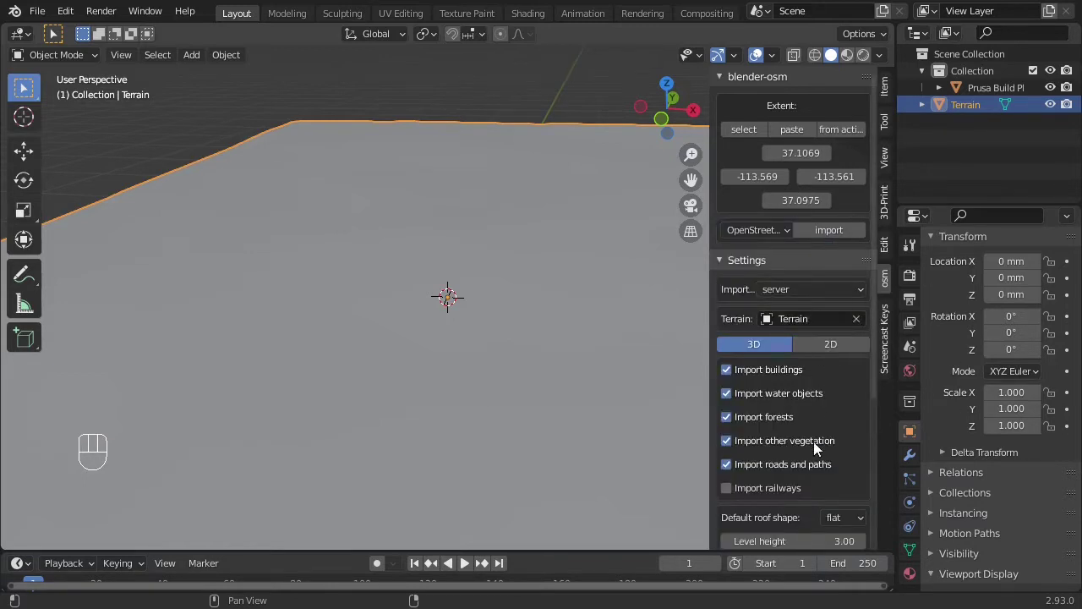
left_click(726, 417)
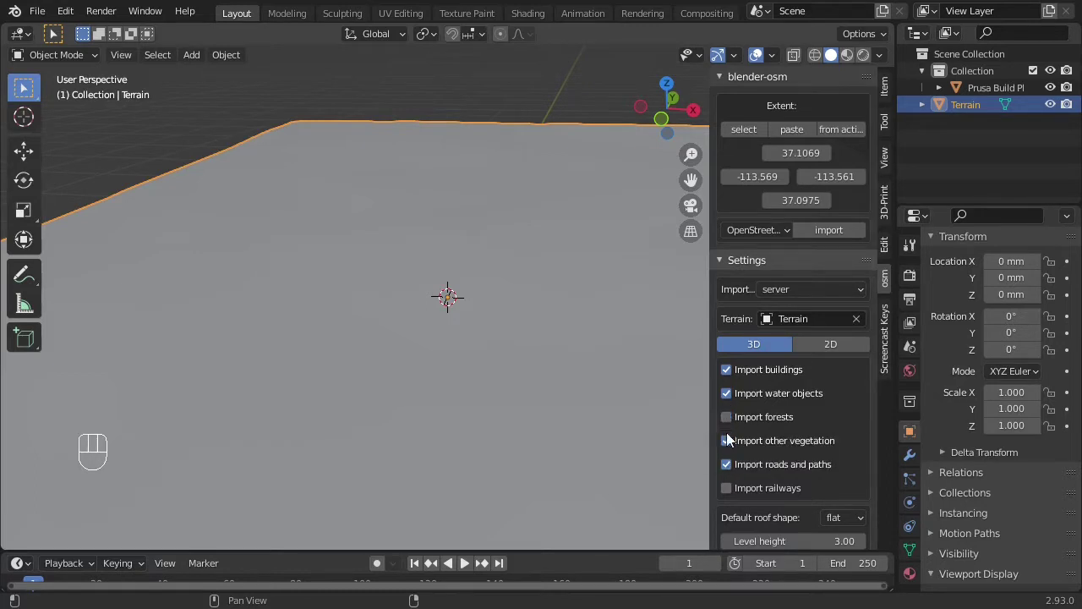
left_click(726, 440)
left_click(826, 231)
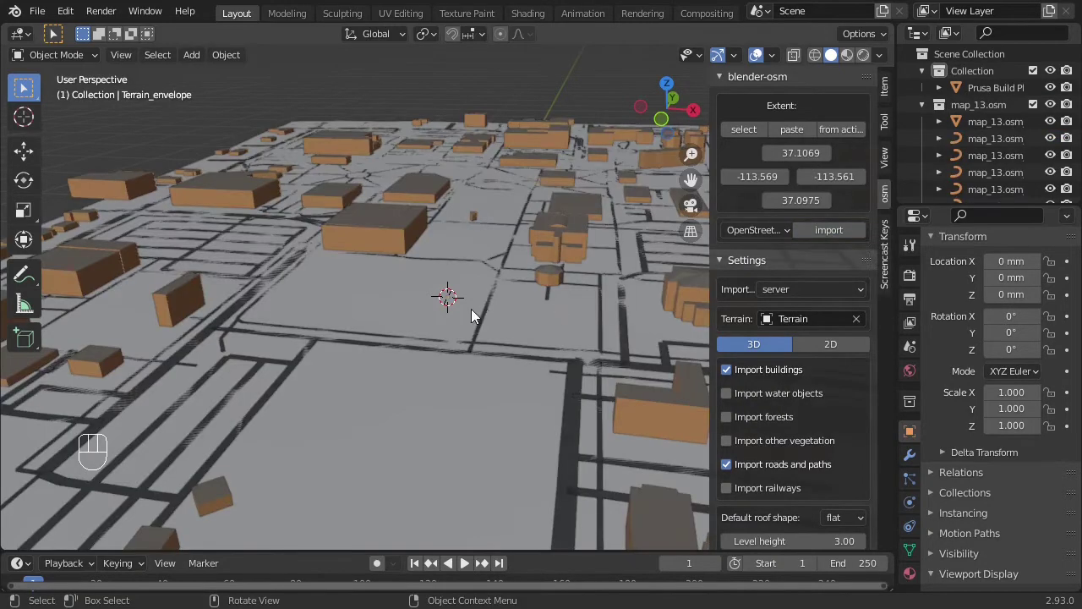
Scale down all imported map objects, leaving out the Prusa build plate, so they fit well inside the plate's outline in top view
scroll(466, 309, "down", 3)
key("KP_7")
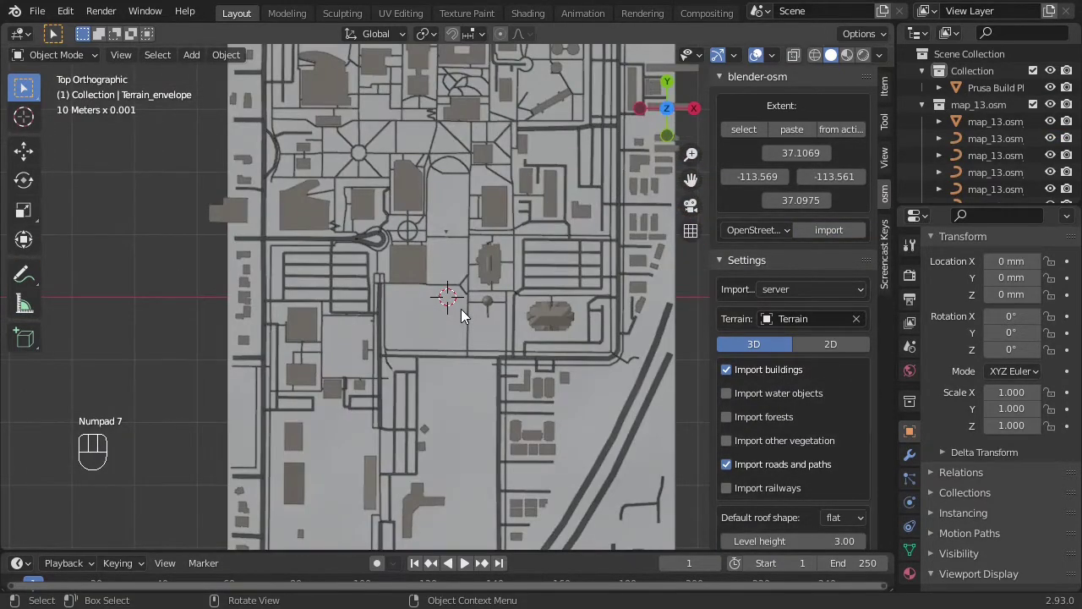
scroll(450, 286, "down", 2)
scroll(450, 290, "down", 1)
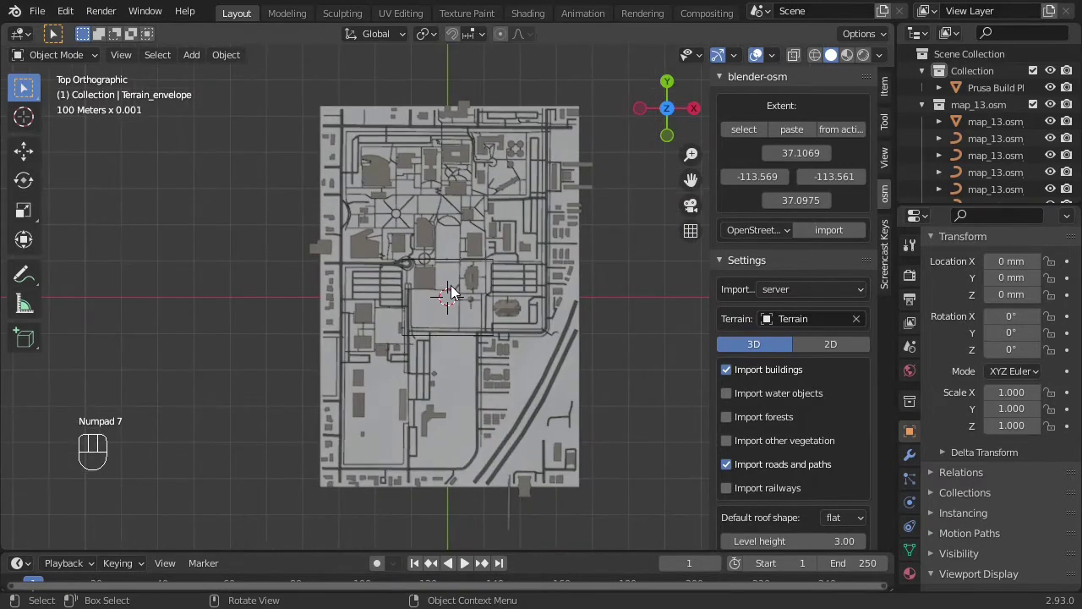
key("a")
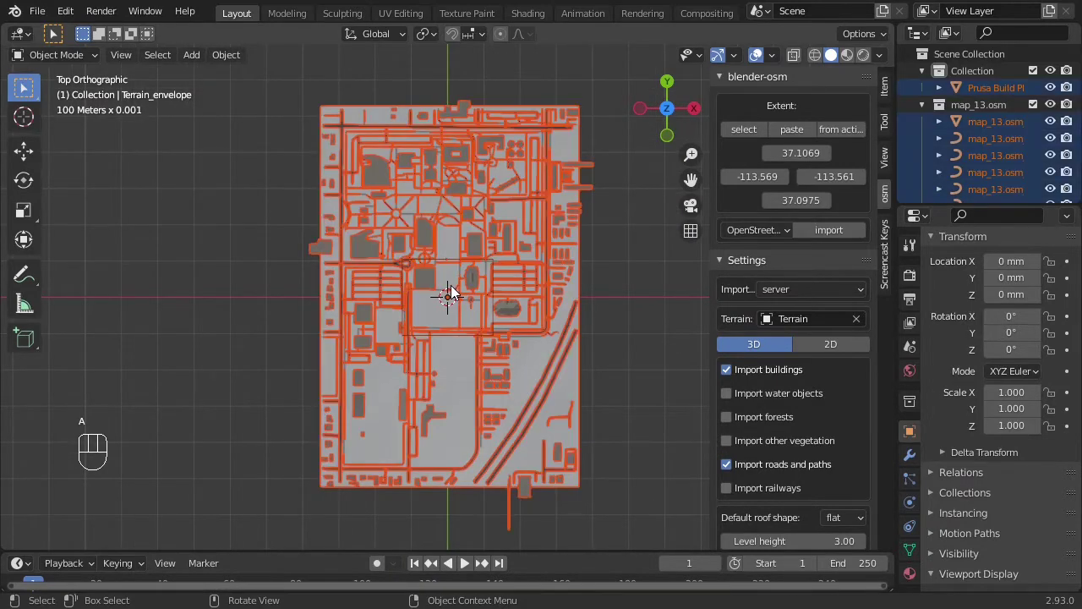
left_click(989, 90, "ctrl")
left_click(989, 90, "ctrl")
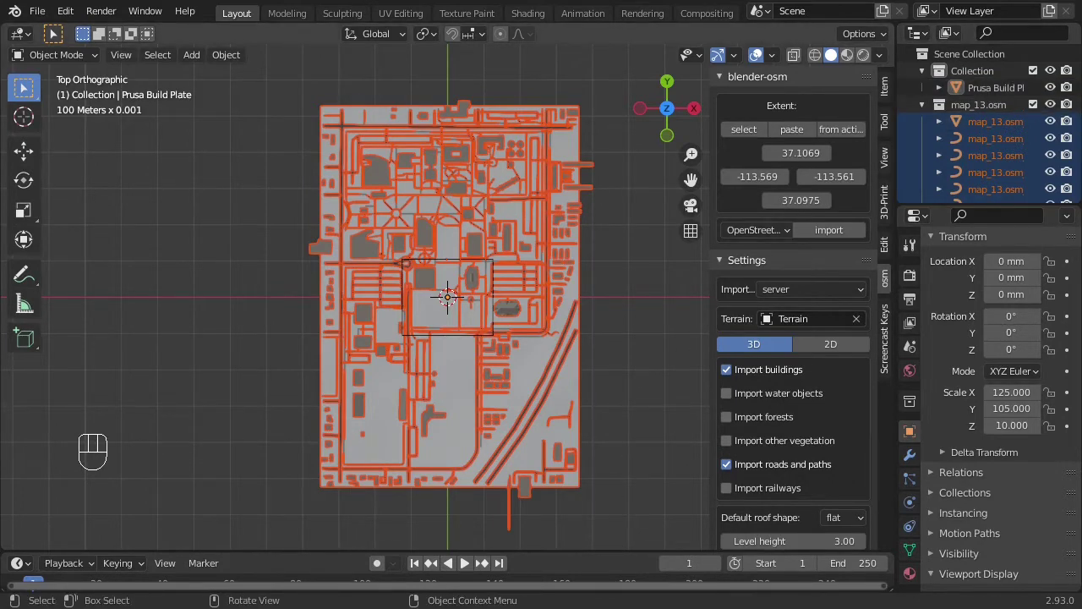
key("s")
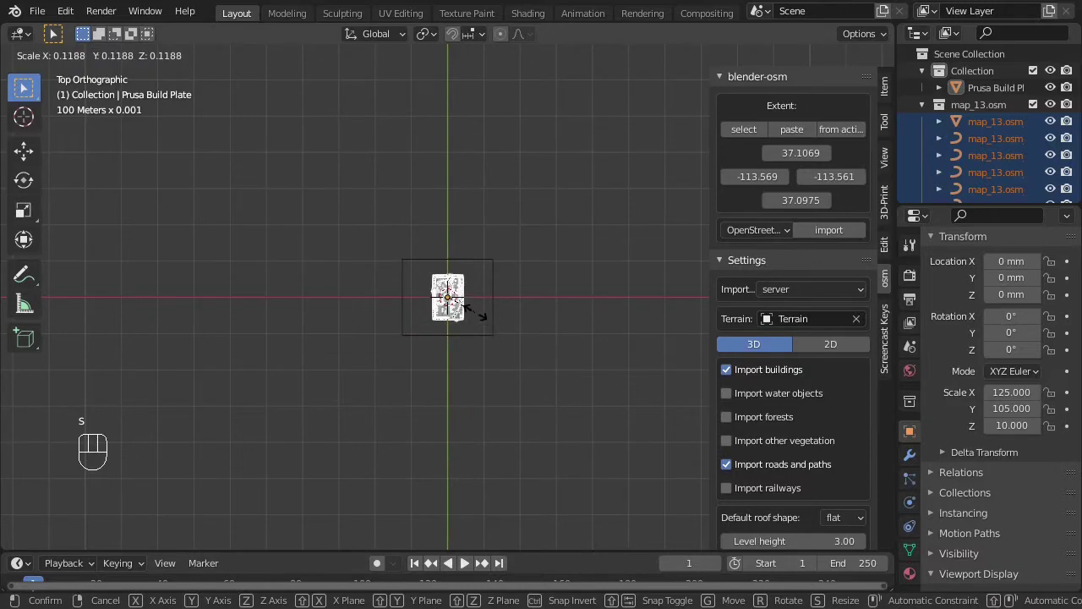
left_click(470, 311)
scroll(462, 308, "up", 7)
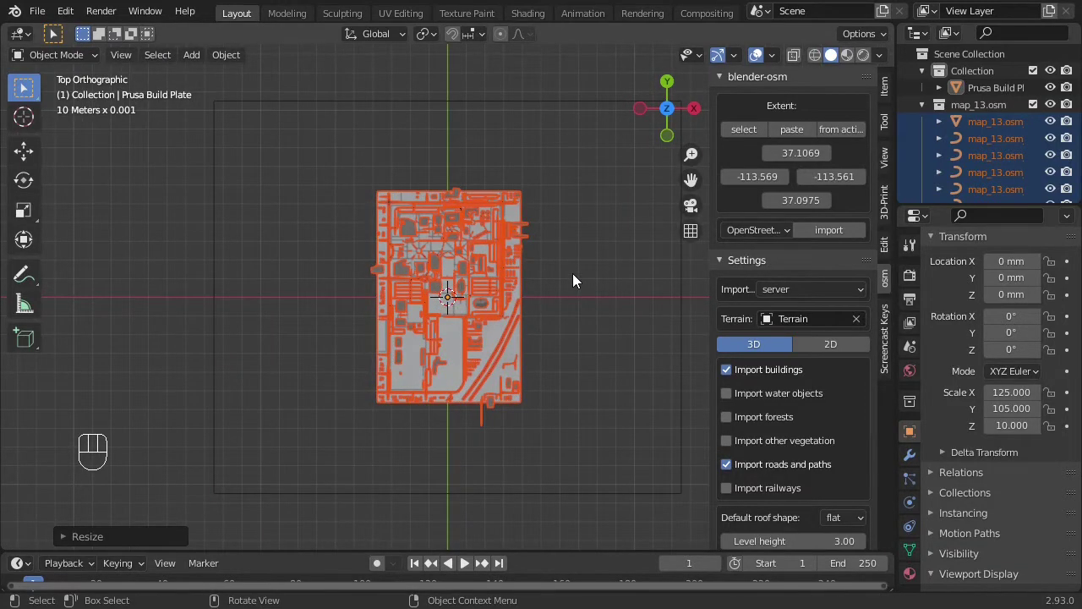
Lower all map objects except the Prusa build plate along Z to just above the plate in front view
left_click(594, 378)
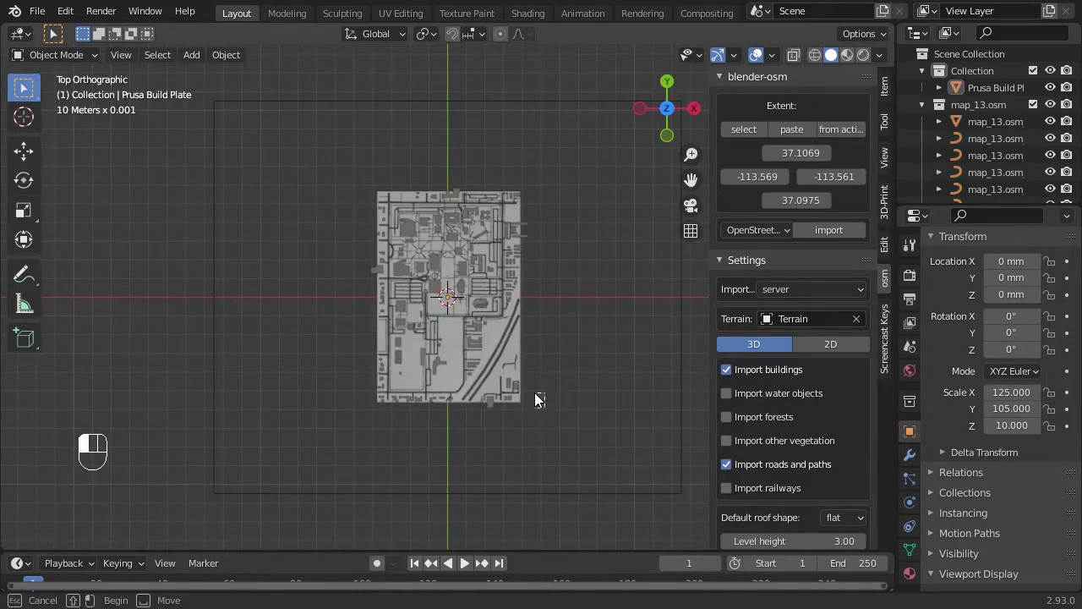
middle_click_drag(535, 392, 552, 287)
key("KP_1")
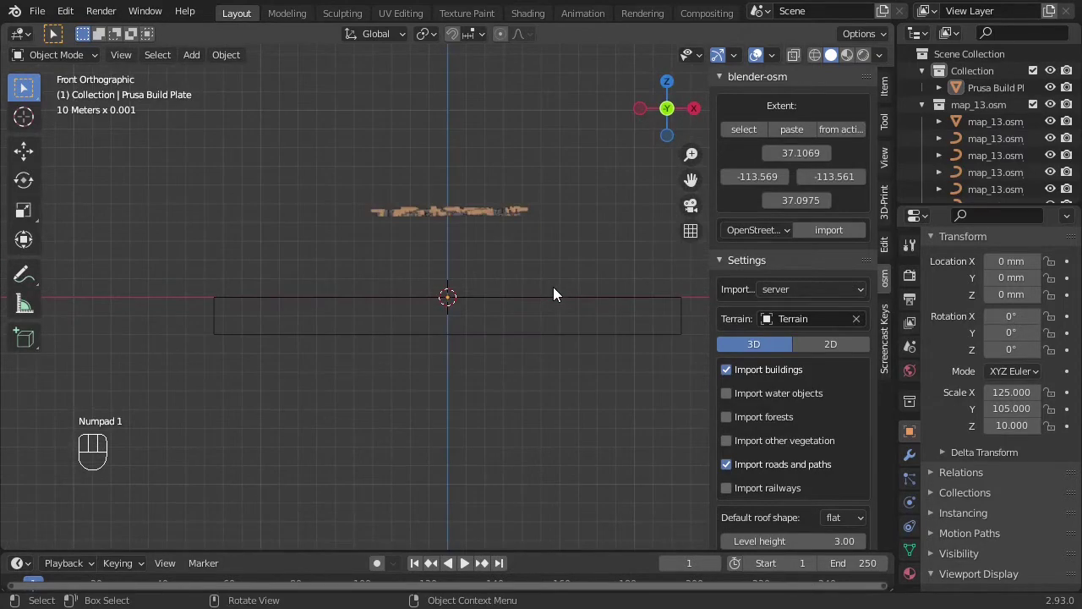
left_click_drag(319, 173, 559, 263)
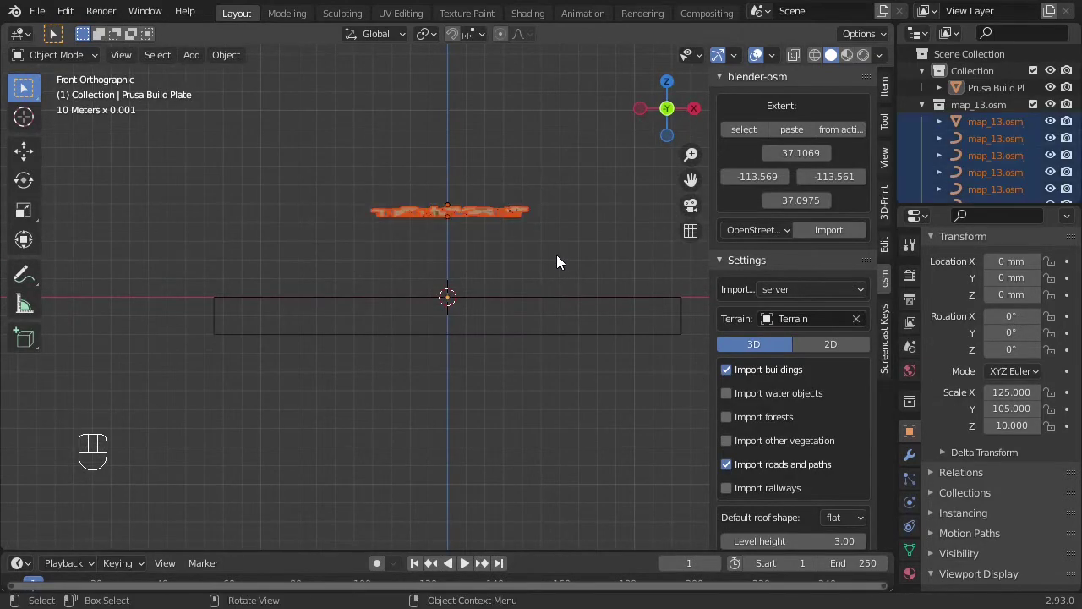
key("a")
left_click(977, 88, "ctrl")
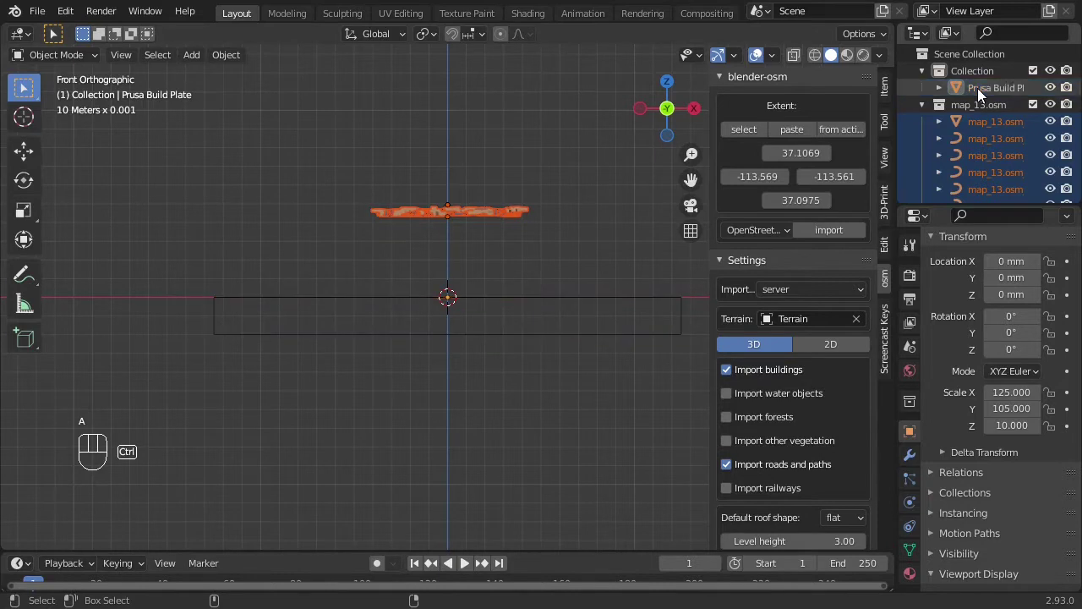
left_click(972, 90, "ctrl")
left_click(970, 93, "ctrl")
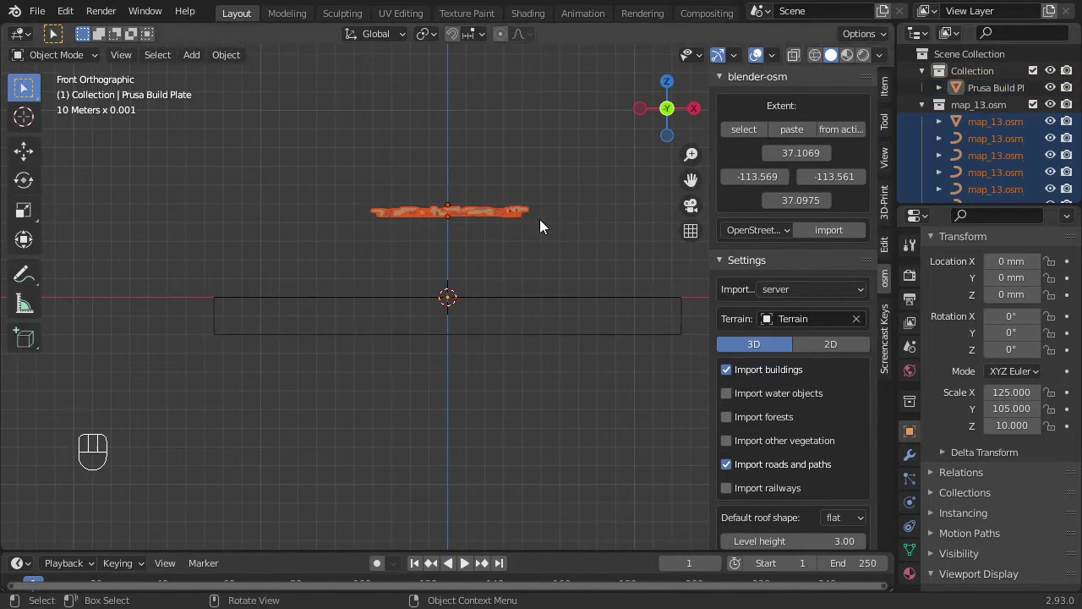
key("g")
key("z")
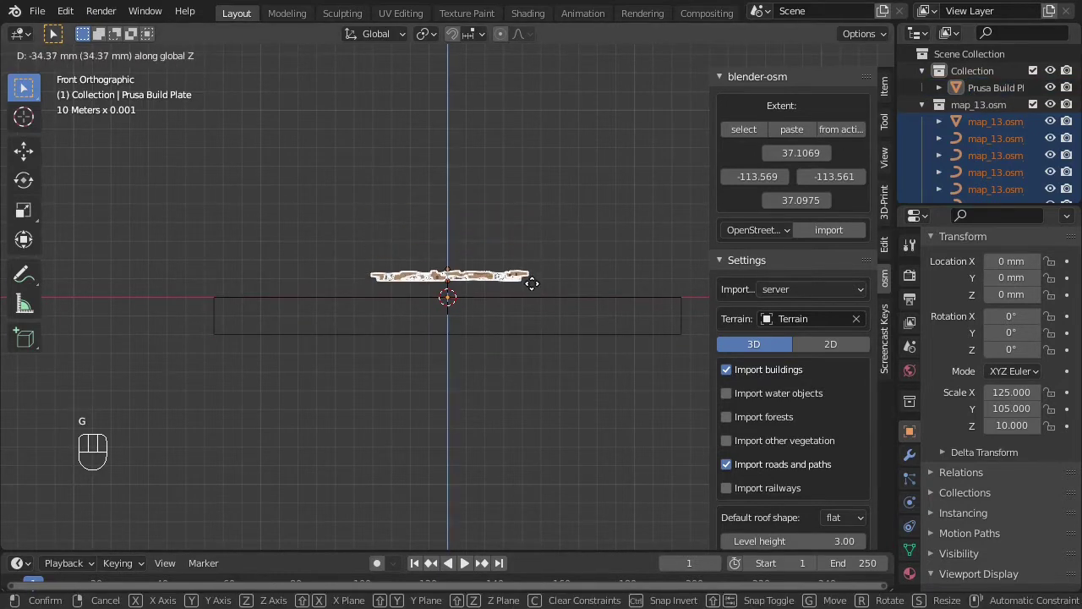
left_click(531, 291)
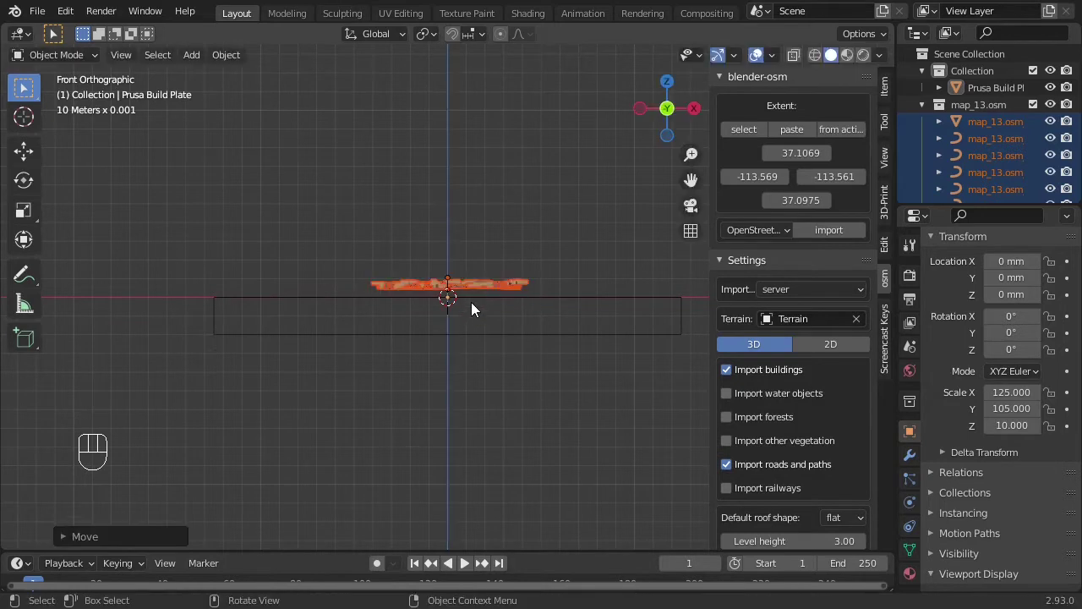
Extrude the whole Terrain mesh about 11 mm downward along global Z in front view, past the build plate's top surface
scroll(550, 286, "up", 5)
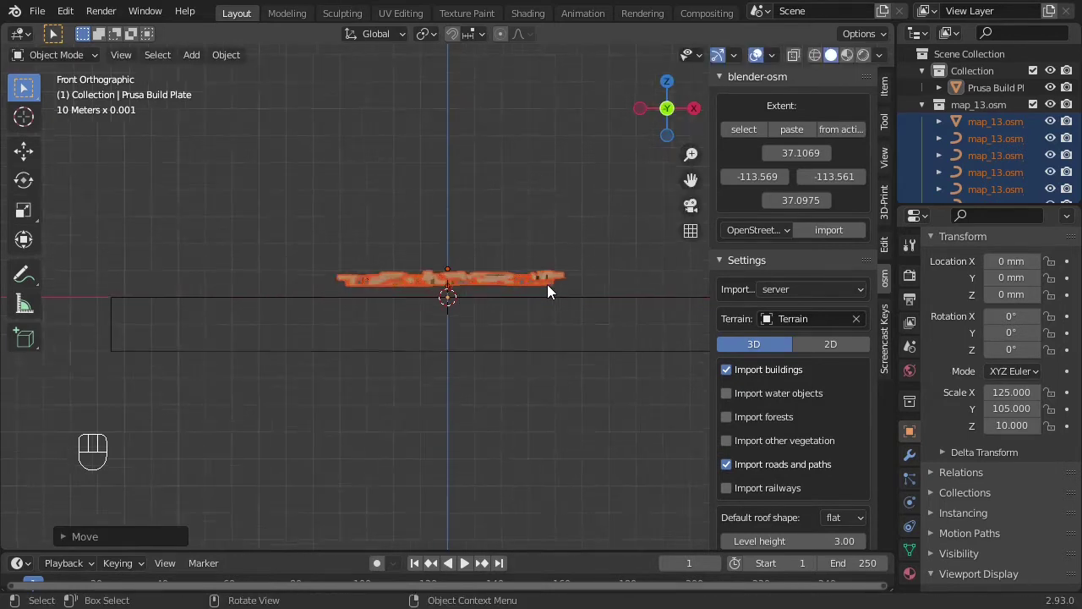
scroll(968, 140, "down", 10)
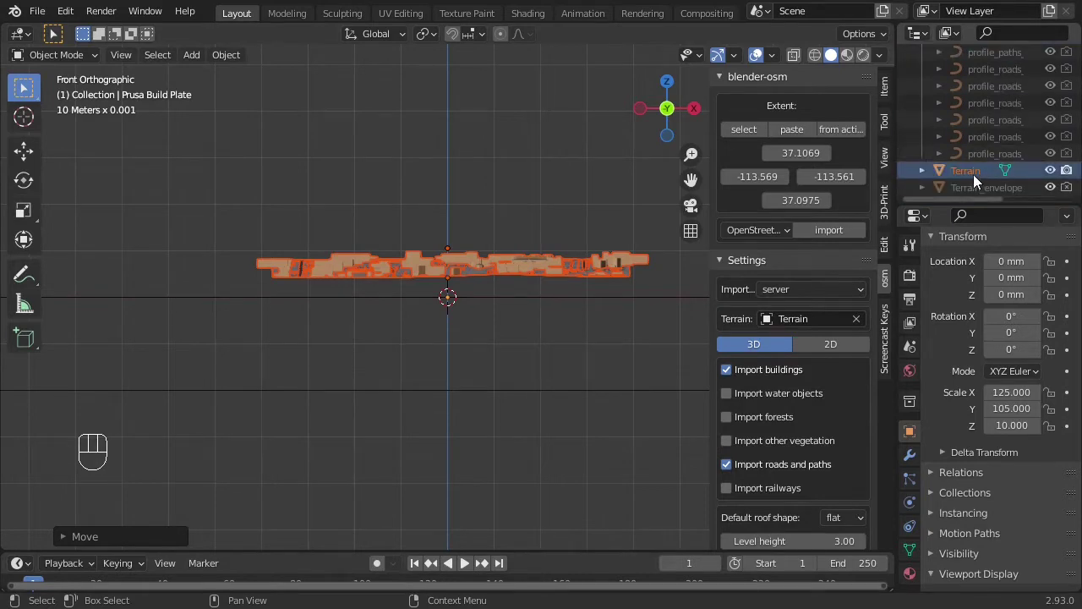
left_click(970, 173)
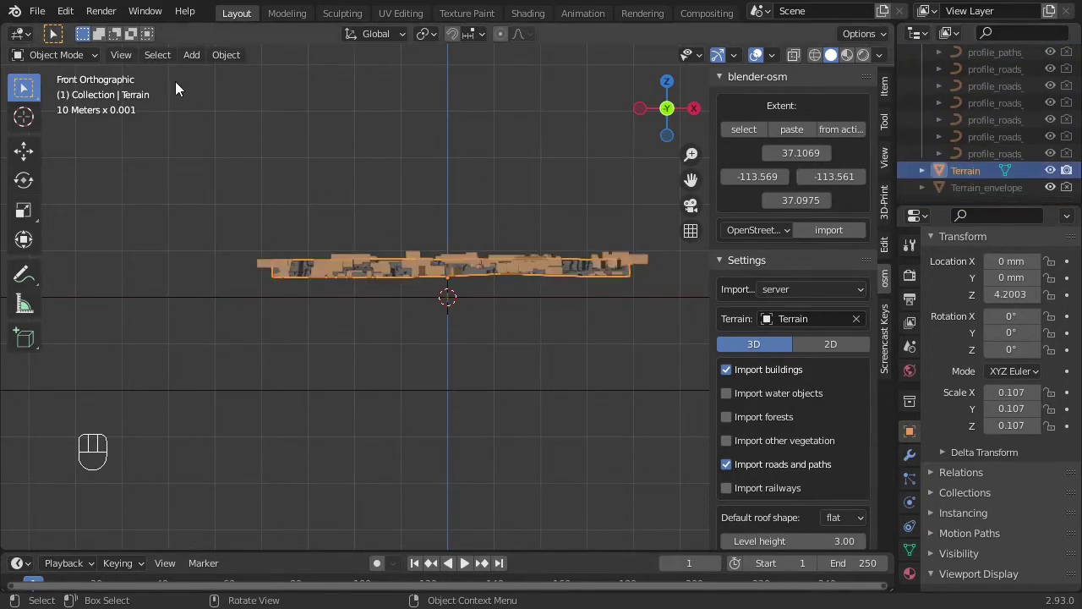
left_click(285, 14)
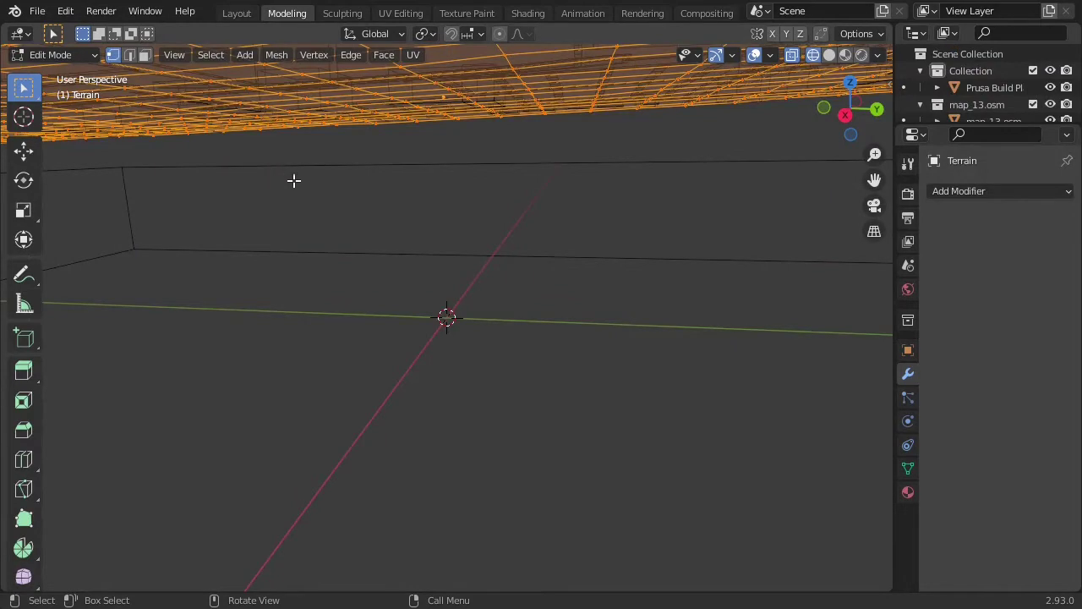
key("KP_1")
scroll(481, 207, "down", 3)
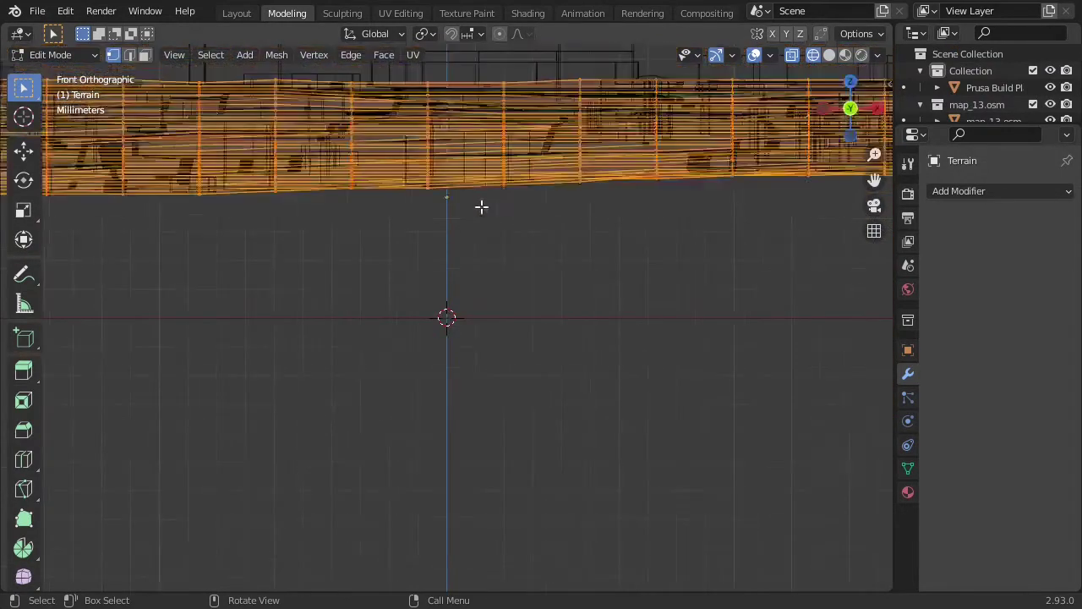
scroll(481, 207, "down", 4)
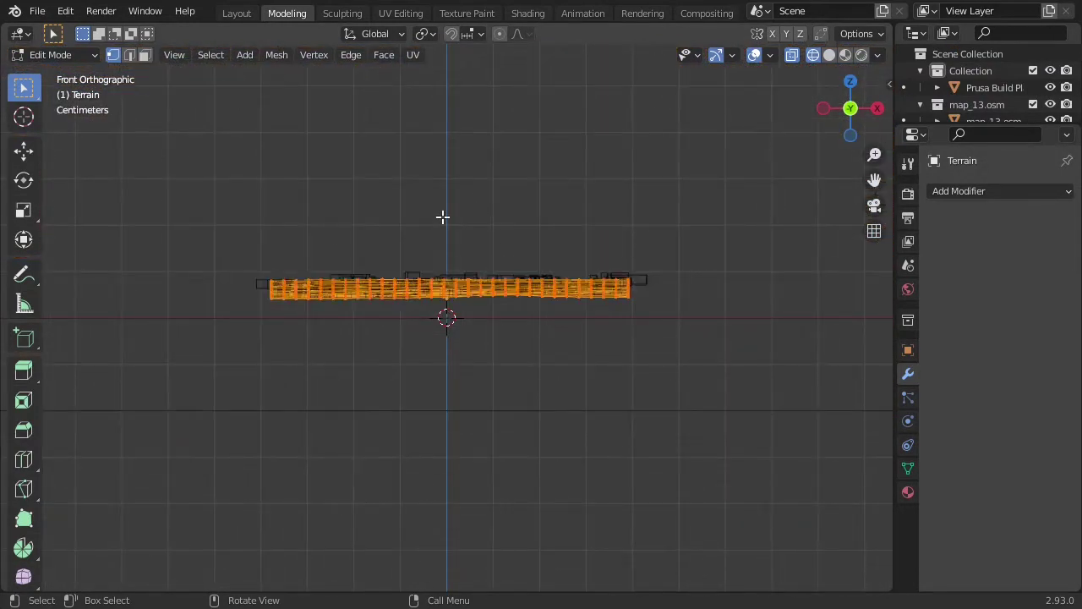
key("shift+alt+c")
key("e")
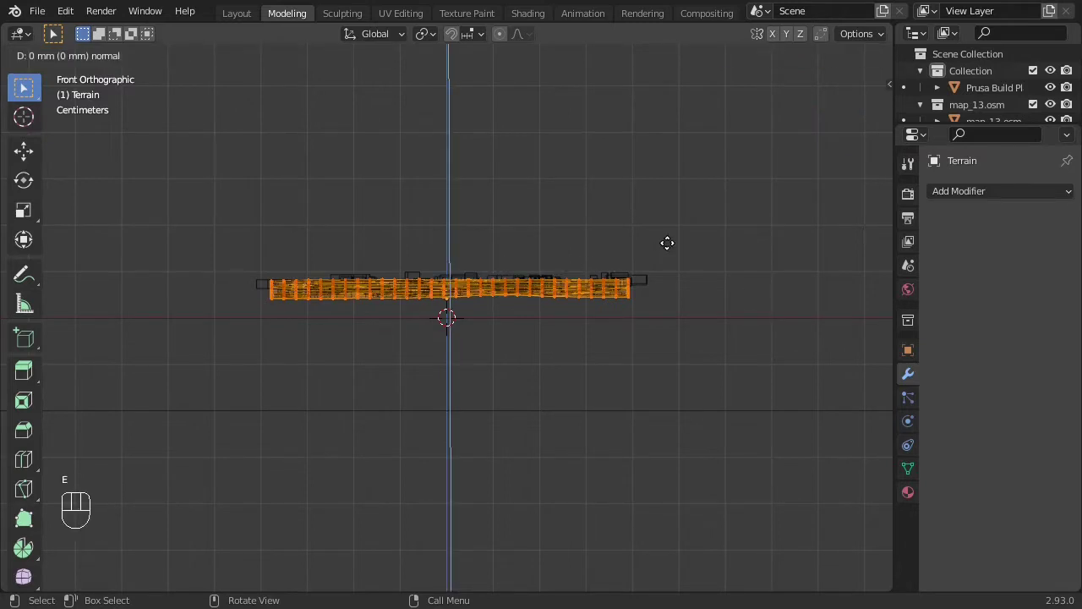
key("z")
key("z")
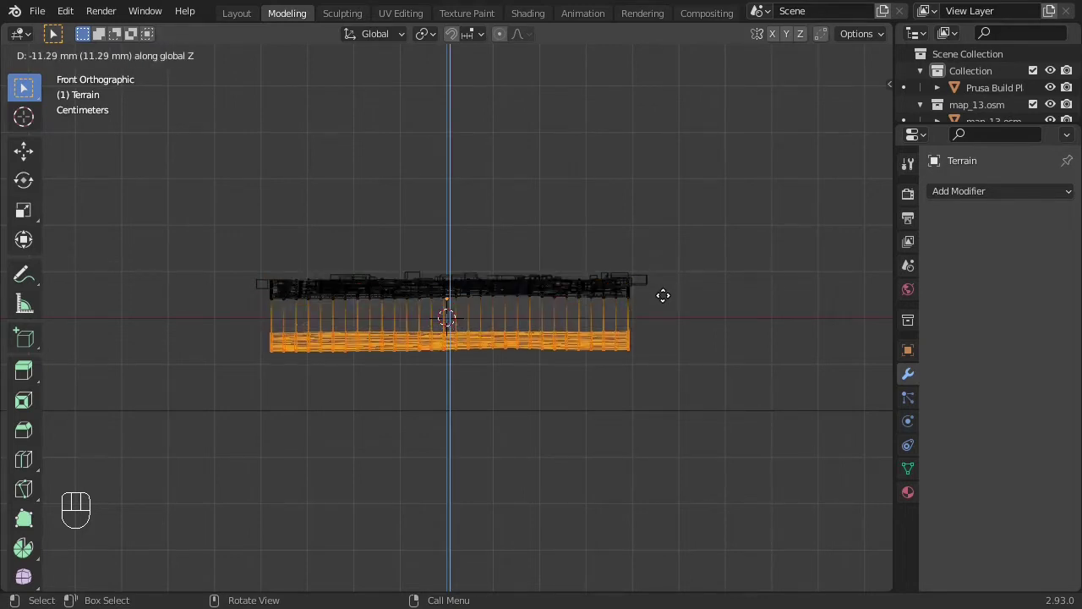
left_click(663, 295)
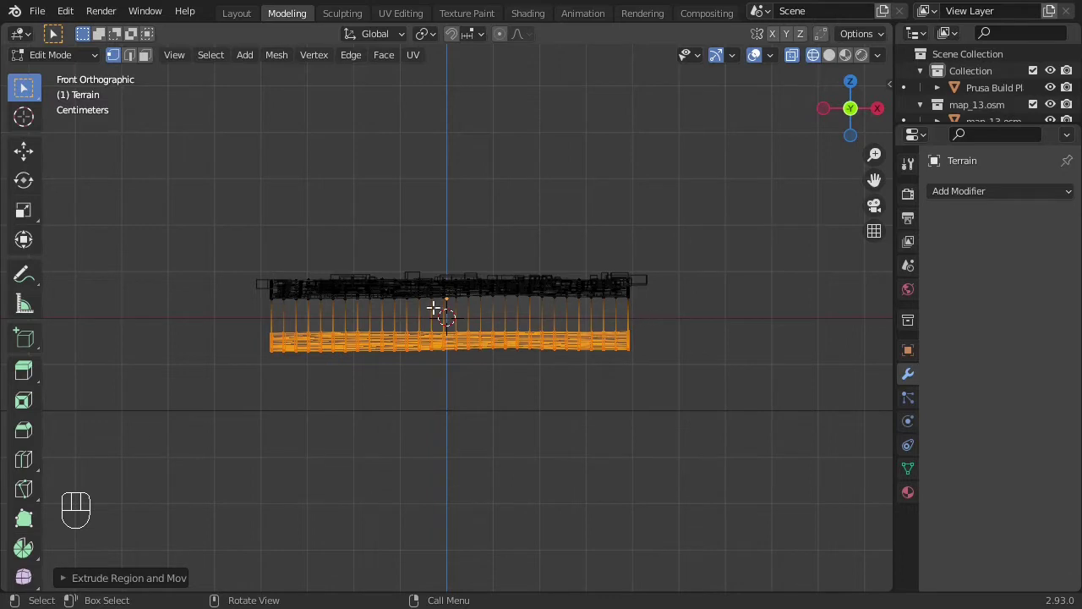
Cut the Prusa Build Plate volume from the Terrain with a Brush Boolean Difference and show the model in solid shading
left_click(984, 84)
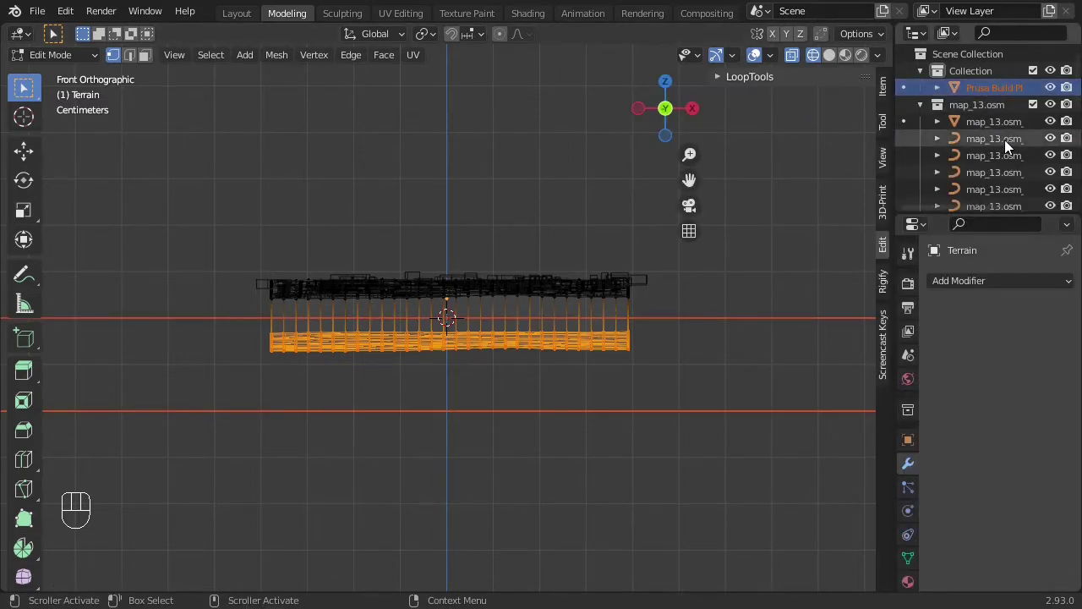
scroll(1004, 140, "down", 5)
scroll(1004, 139, "down", 5)
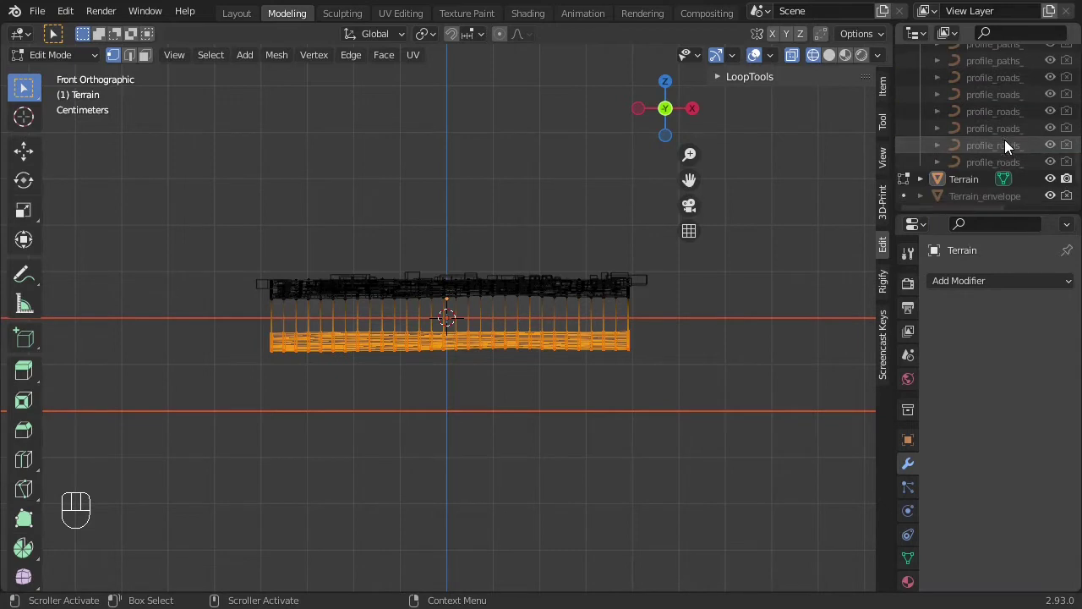
left_click(957, 181, "ctrl")
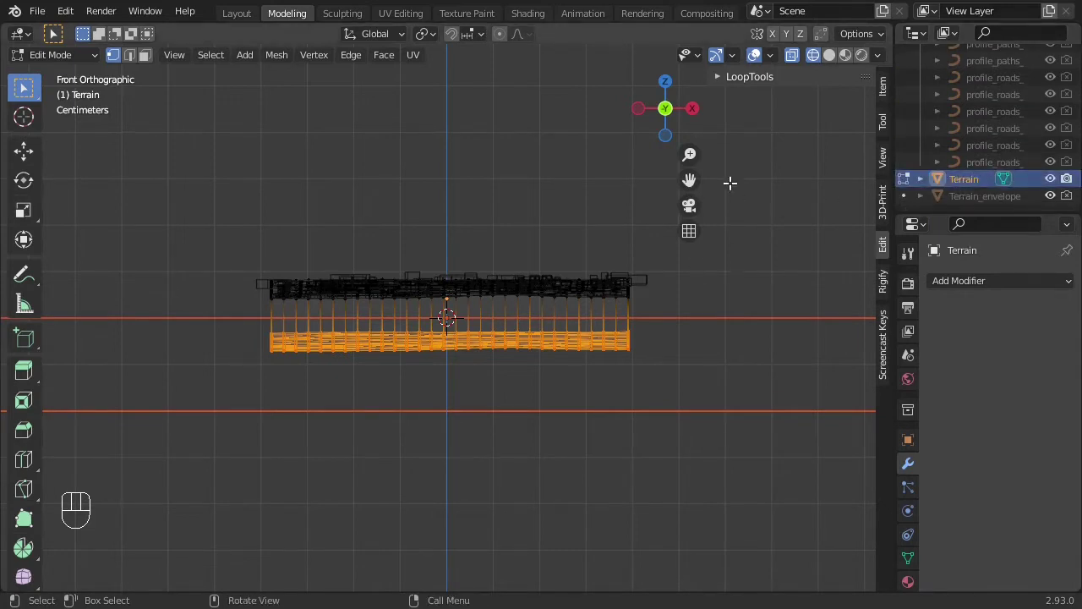
left_click(764, 77)
left_click(764, 76)
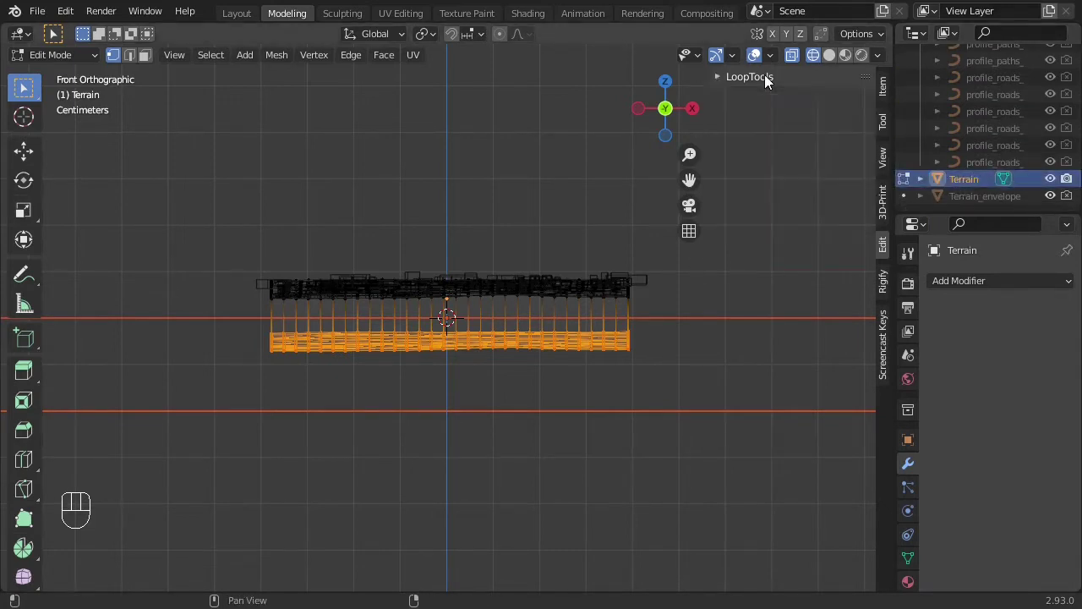
key("Tab")
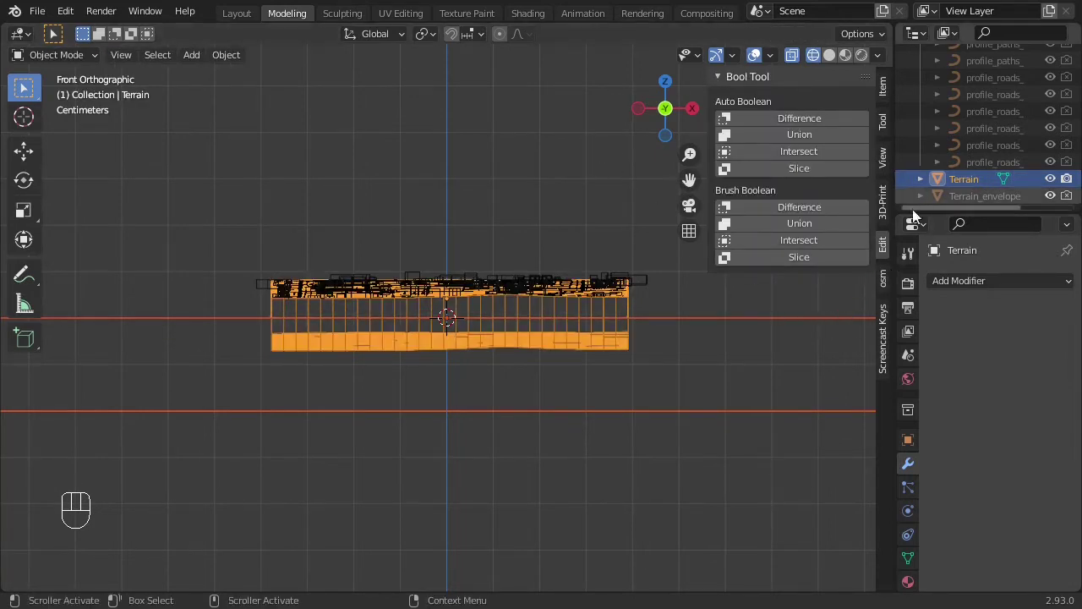
left_click(796, 207)
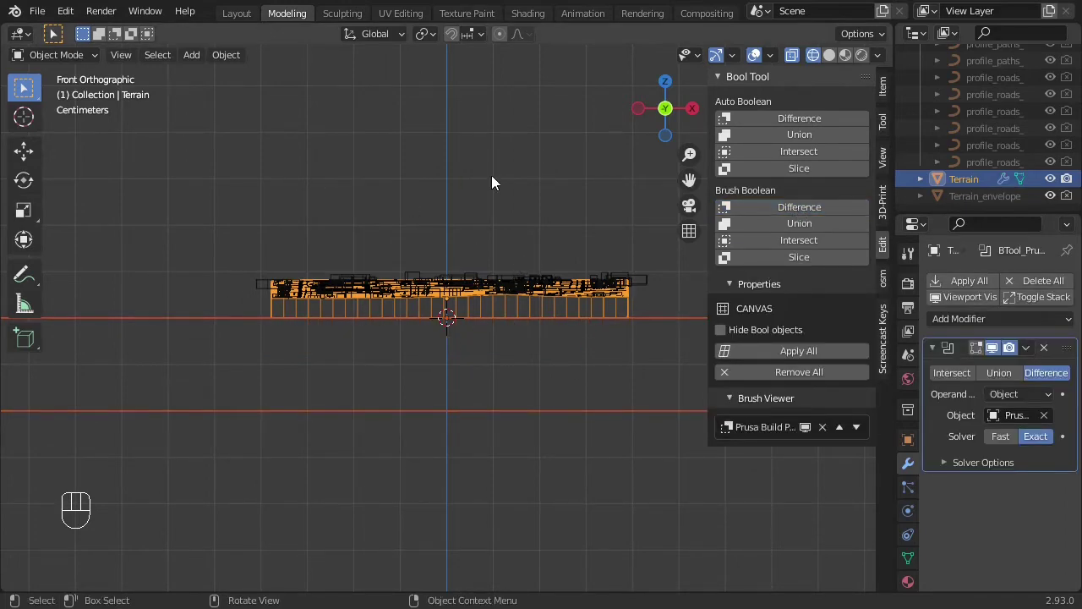
middle_click_drag(491, 175, 386, 217)
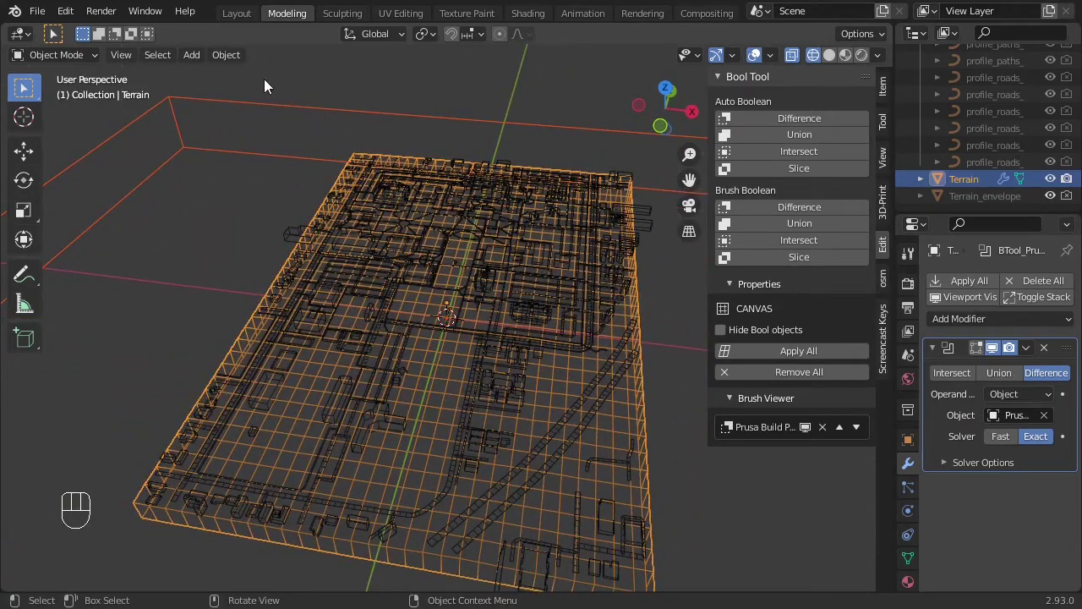
left_click(829, 55)
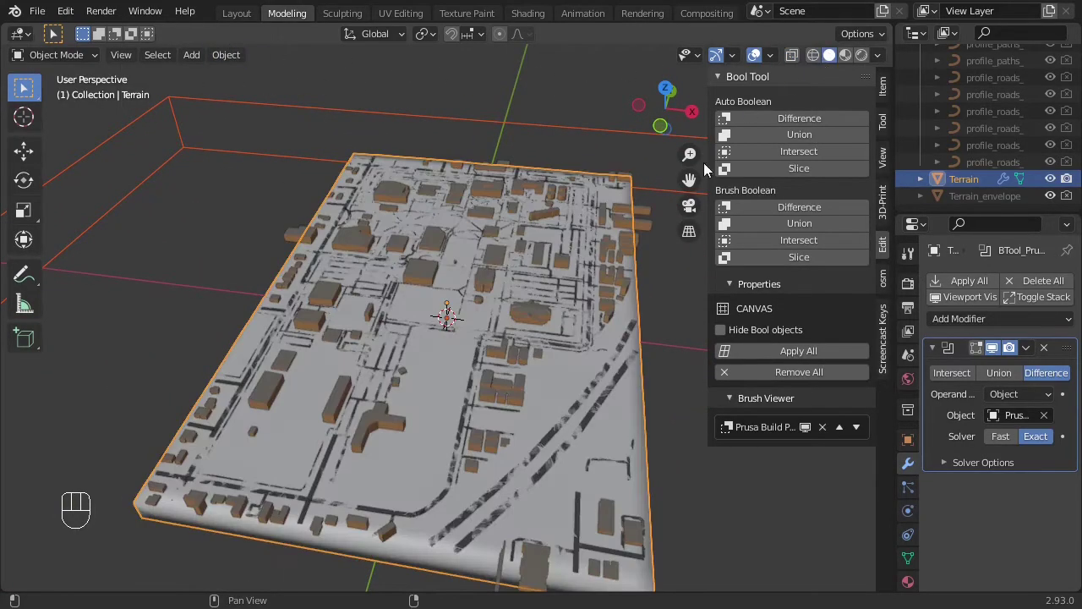
Widen the outliner to read full object names and examine the cycleway, footway, steps and motorway objects in wireframe shading
scroll(995, 136, "up", 8)
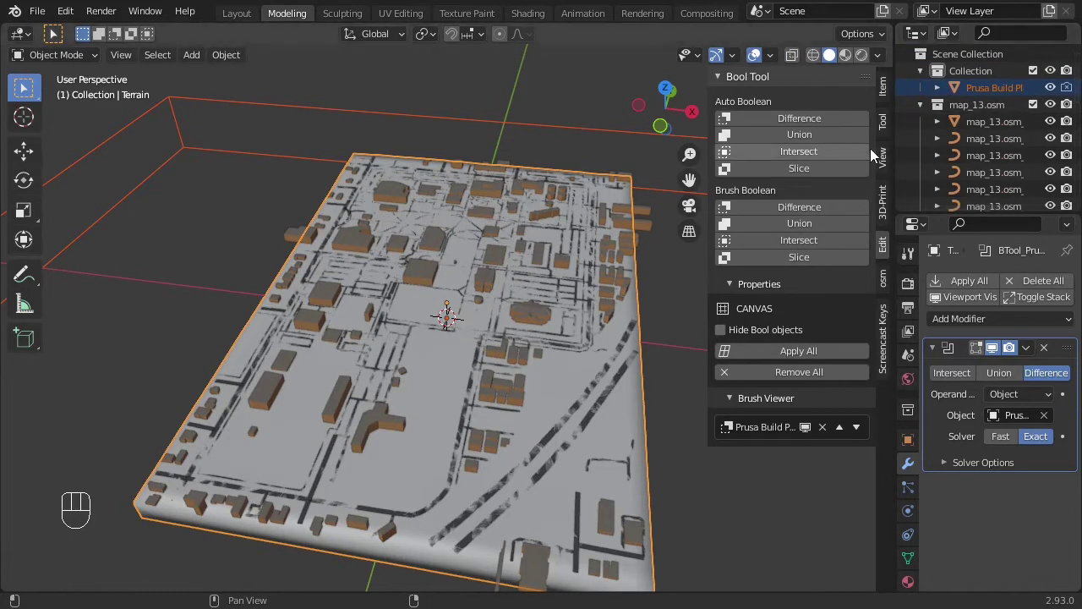
left_click_drag(894, 152, 813, 152)
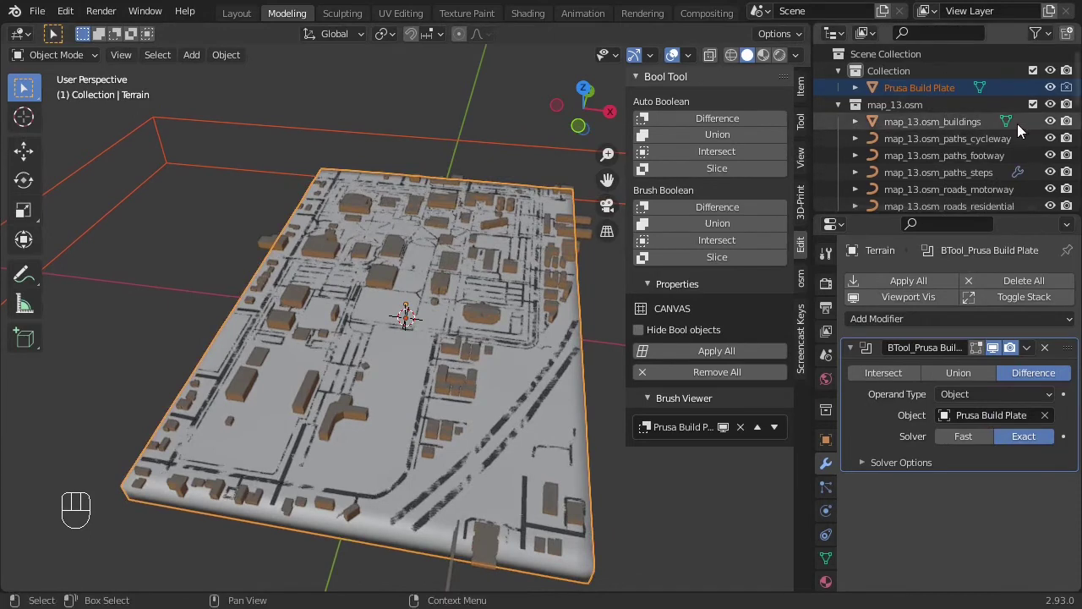
left_click(968, 140)
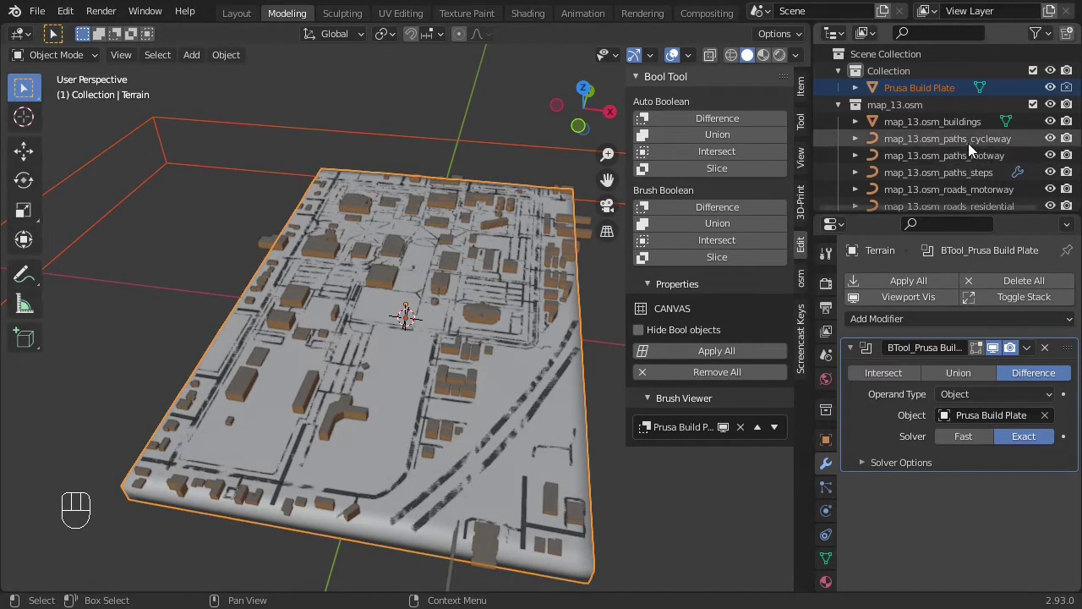
left_click(731, 56)
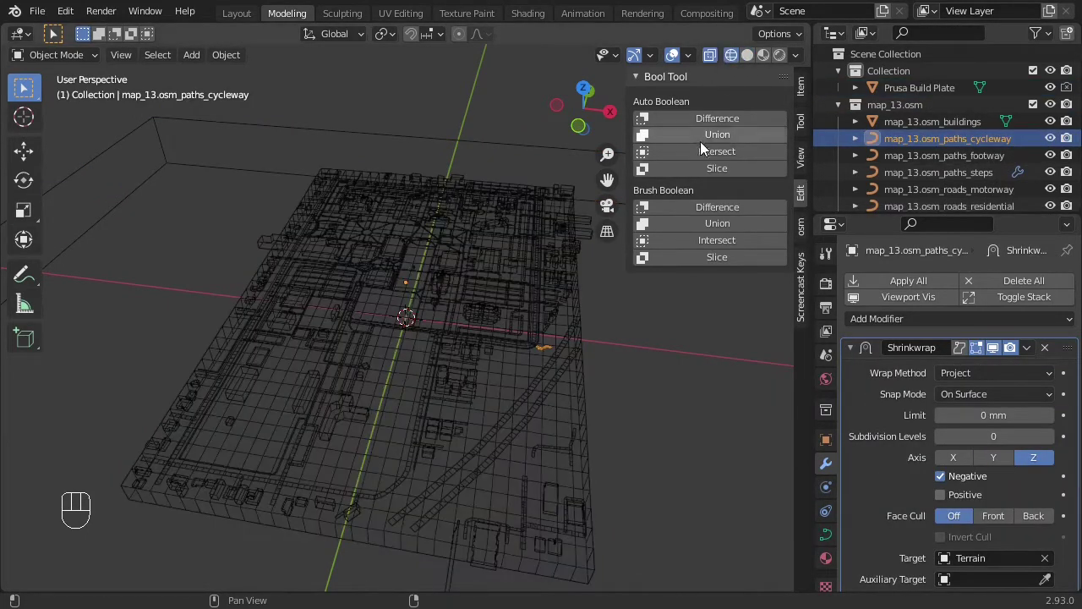
left_click(975, 155)
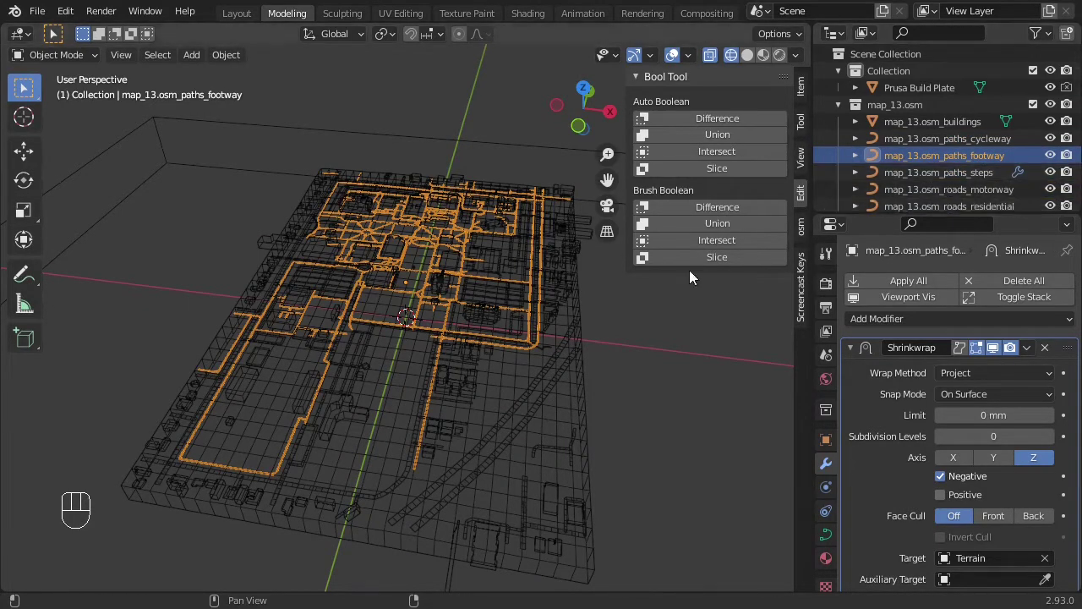
left_click(960, 173)
left_click(965, 188)
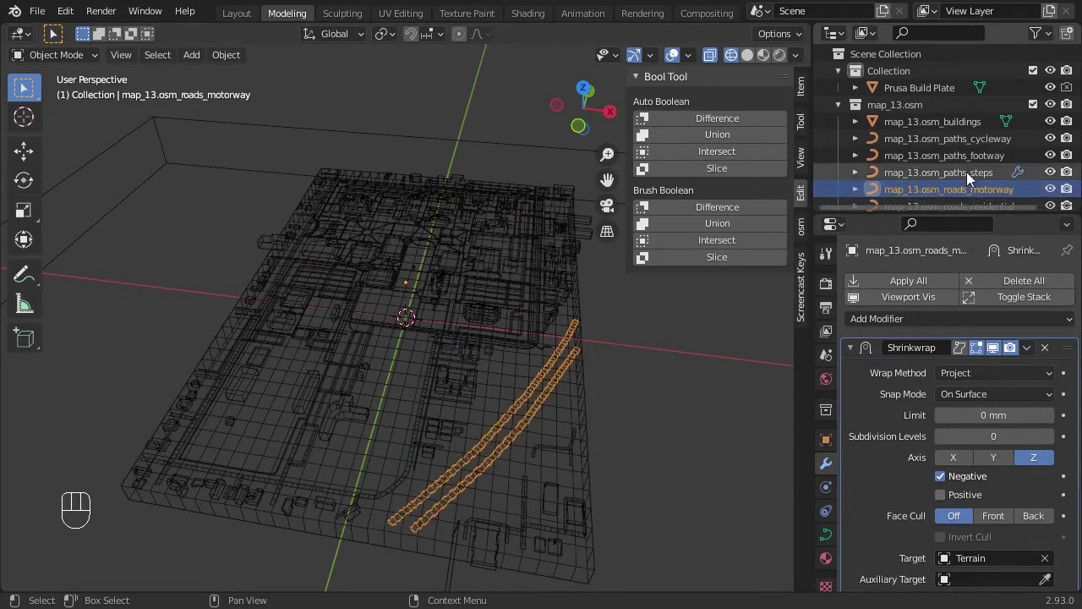
scroll(974, 142, "down", 4)
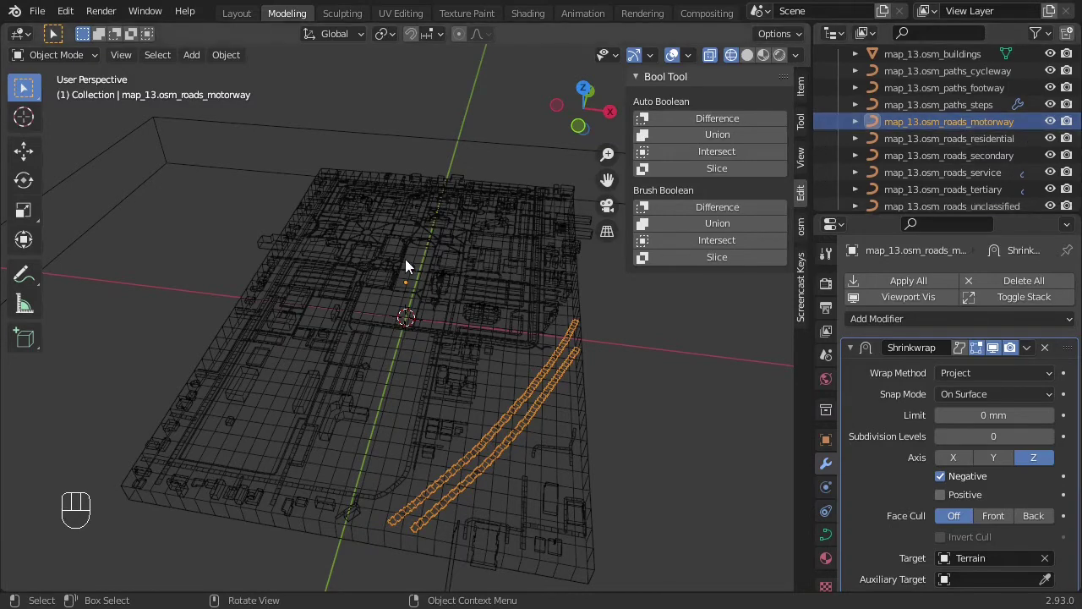
Examine the control points of the map_13.osm_roads_motorway curve in edit mode, comparing them with the road geometry on the terrain
key("Tab")
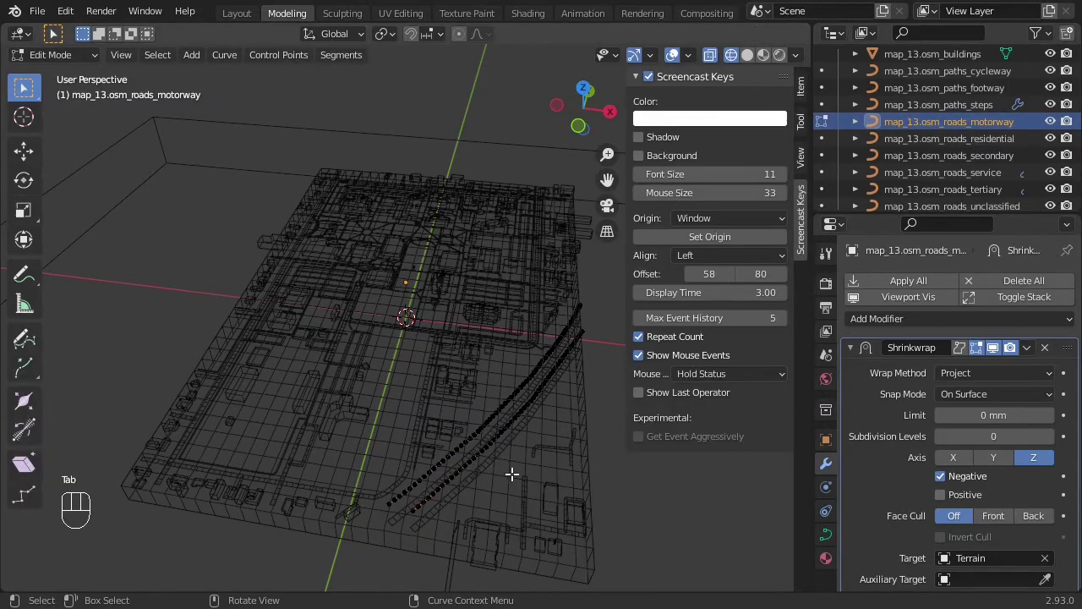
middle_click_drag(513, 474, 462, 372)
scroll(461, 372, "up", 3)
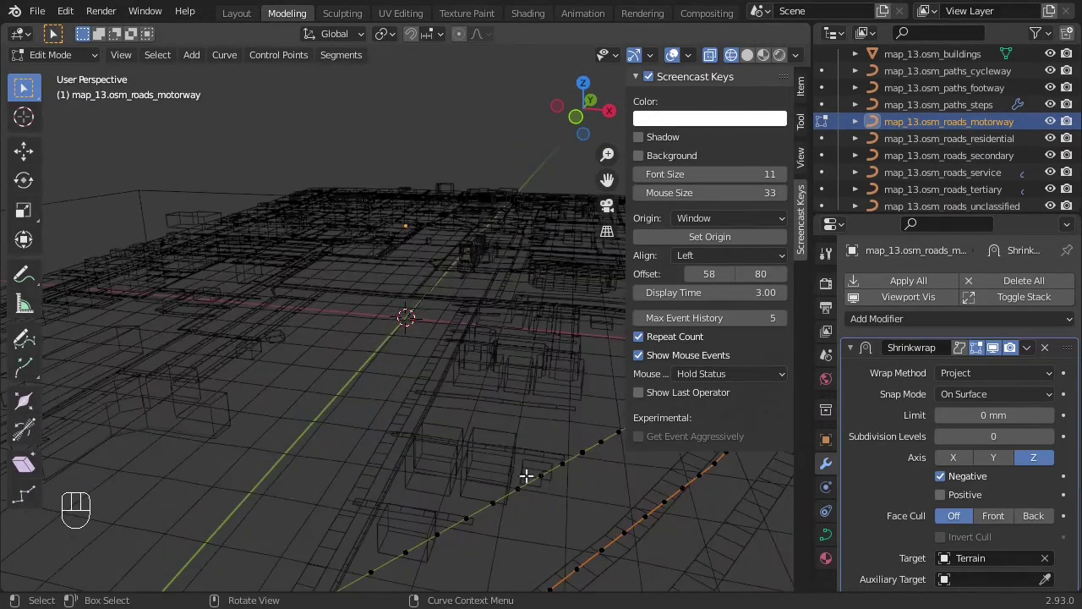
middle_click_drag(591, 524, 491, 451, "shift")
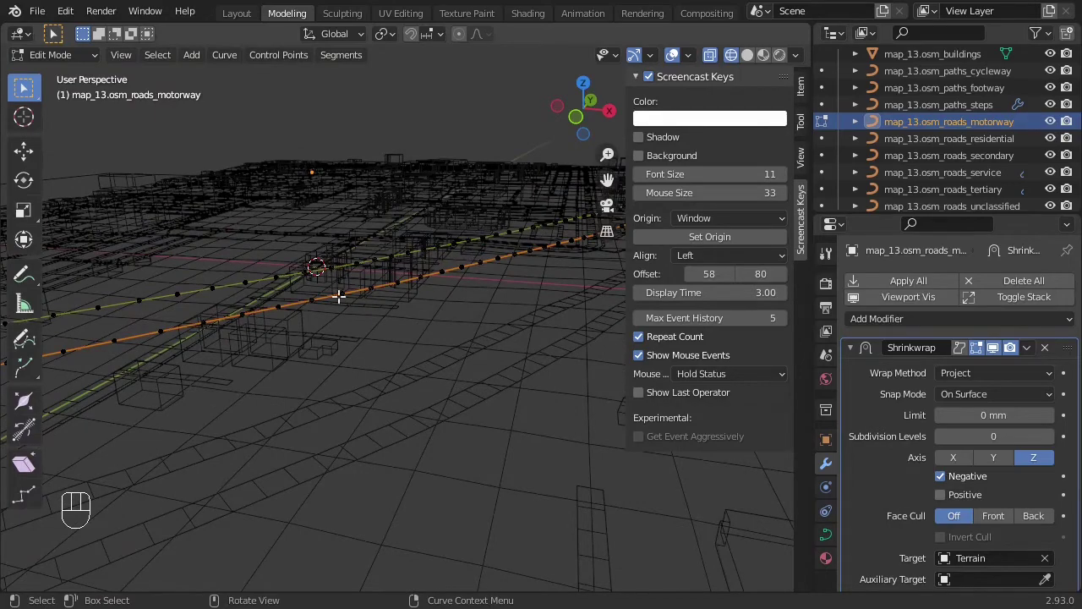
key("shift")
scroll(471, 322, "down", 10)
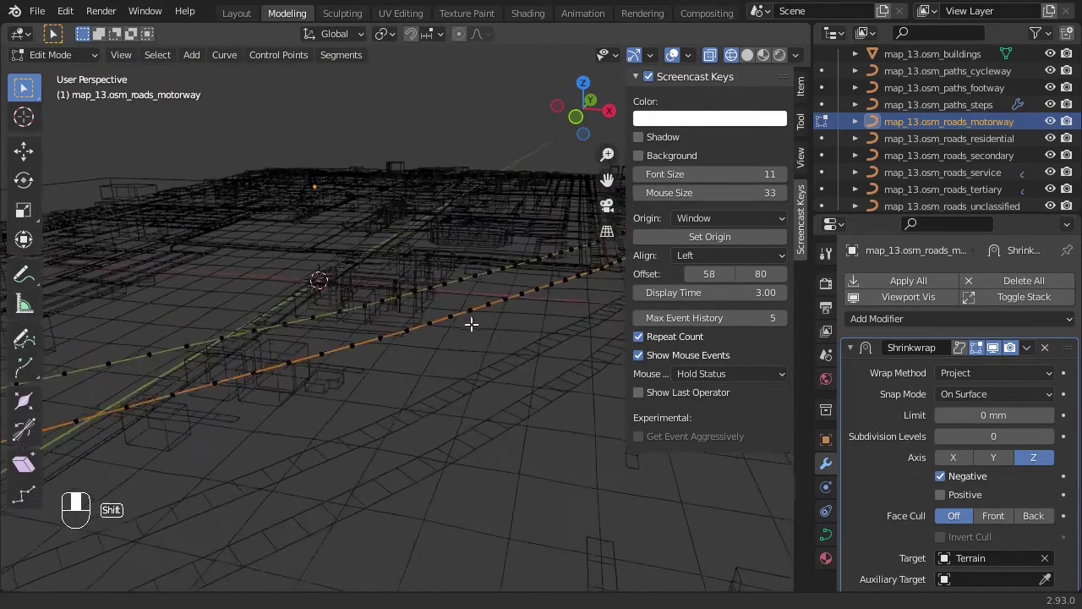
middle_click_drag(460, 386, 479, 411)
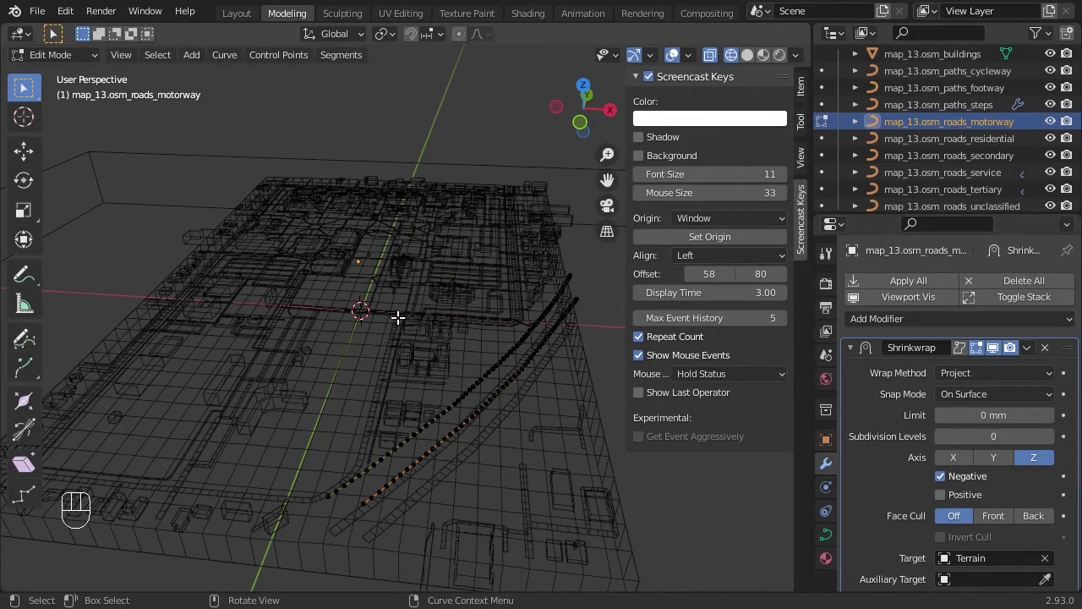
key("Tab")
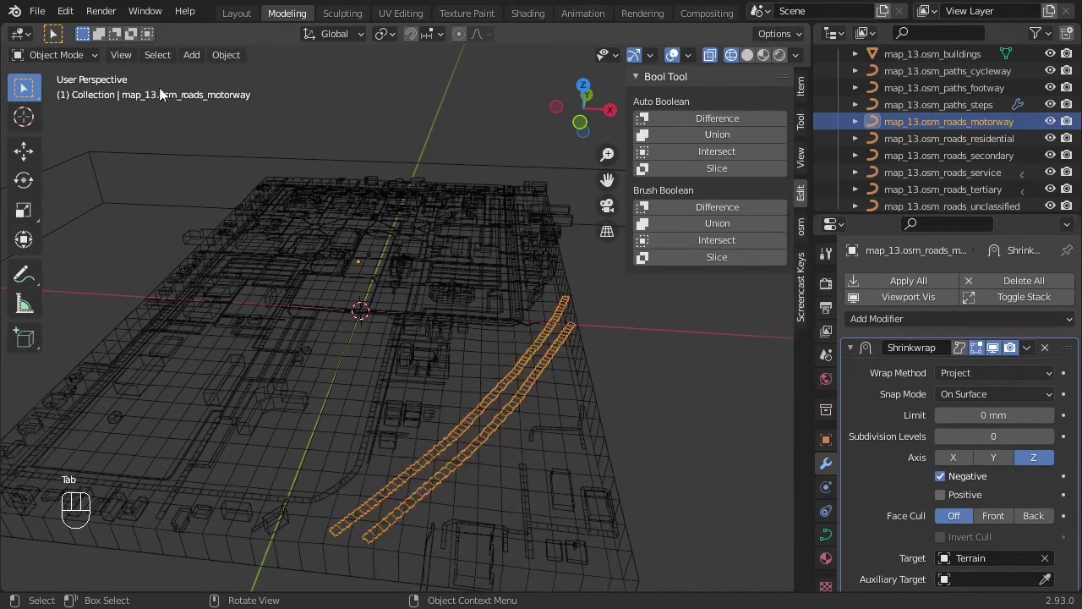
Convert the map_13.osm_roads_motorway curve to a mesh
left_click(225, 56)
mouse_move(269, 500)
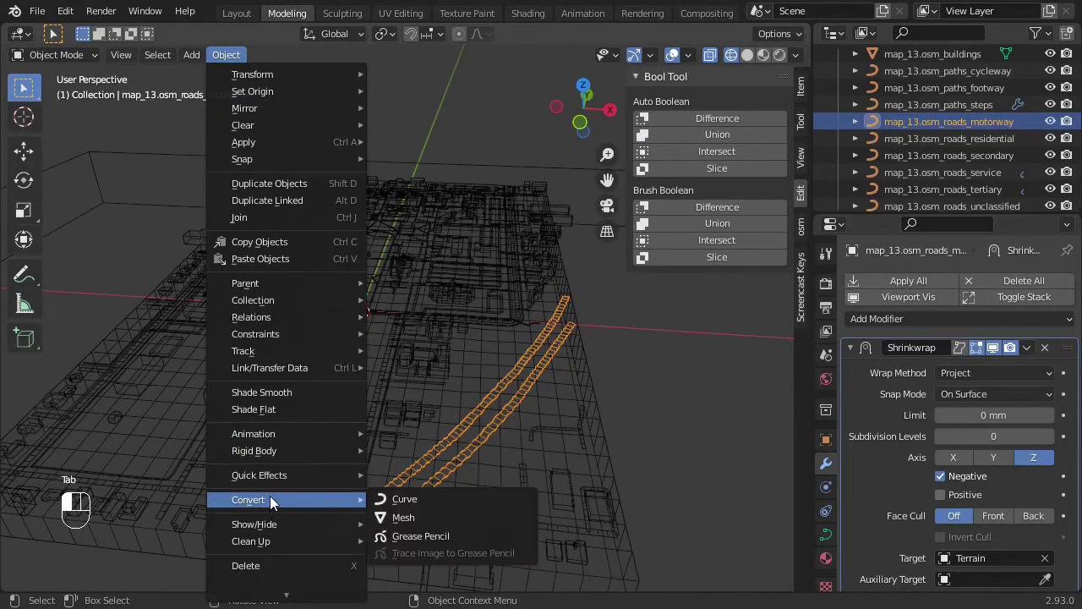
left_click(416, 518)
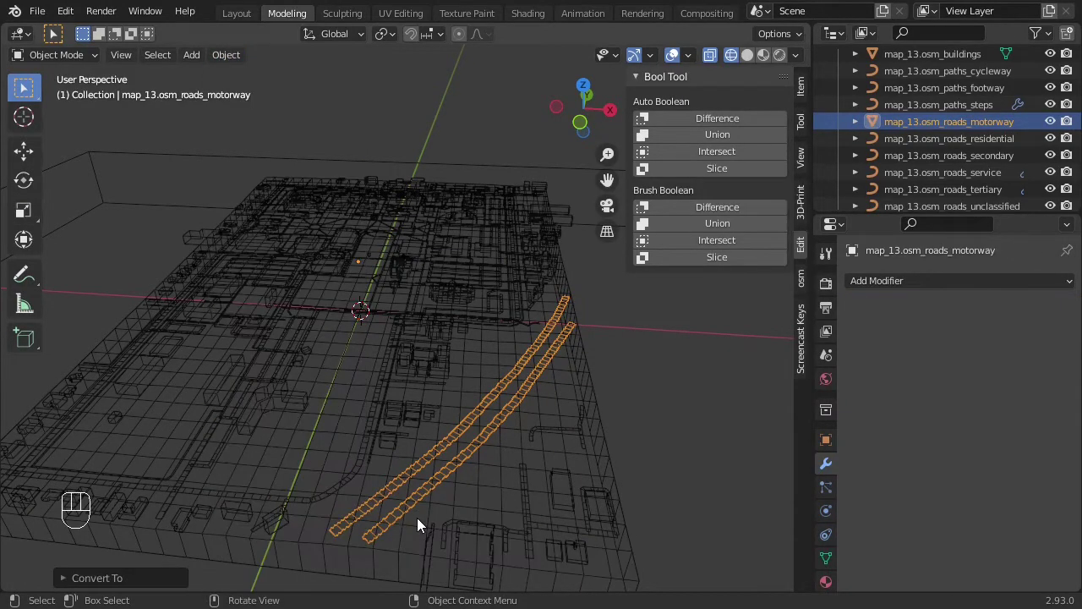
Extrude the entire map_13.osm_roads_motorway mesh by 0.4 mm along the global Z axis
key("Tab")
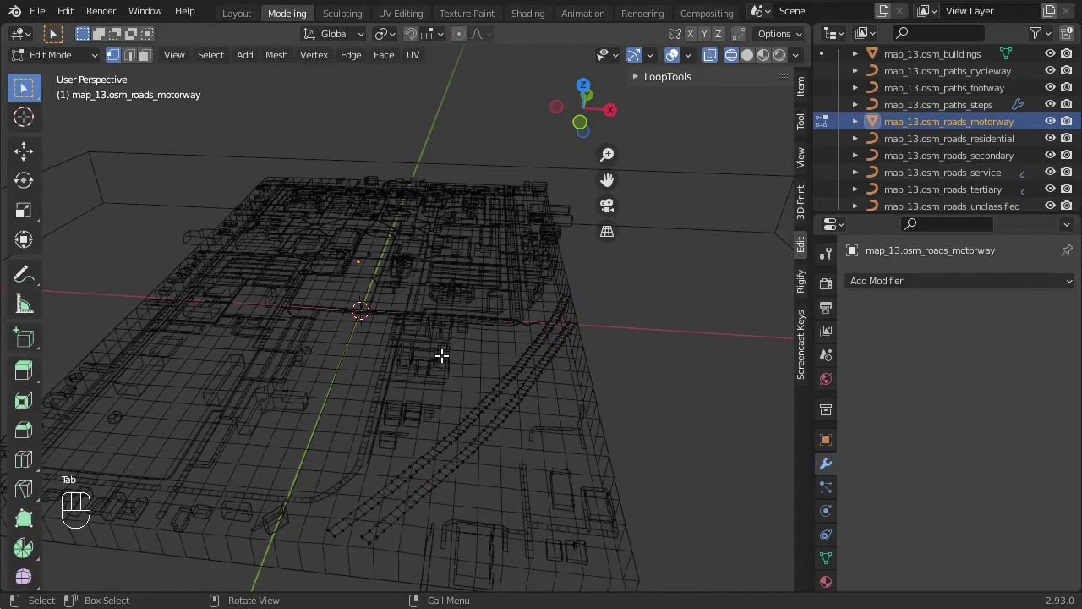
key("a")
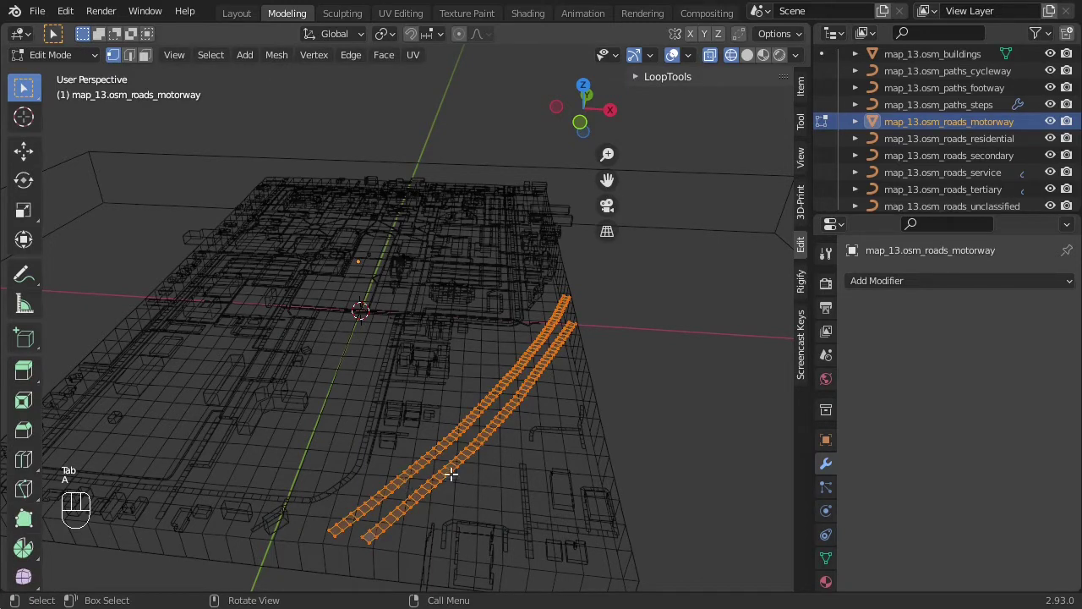
key("e")
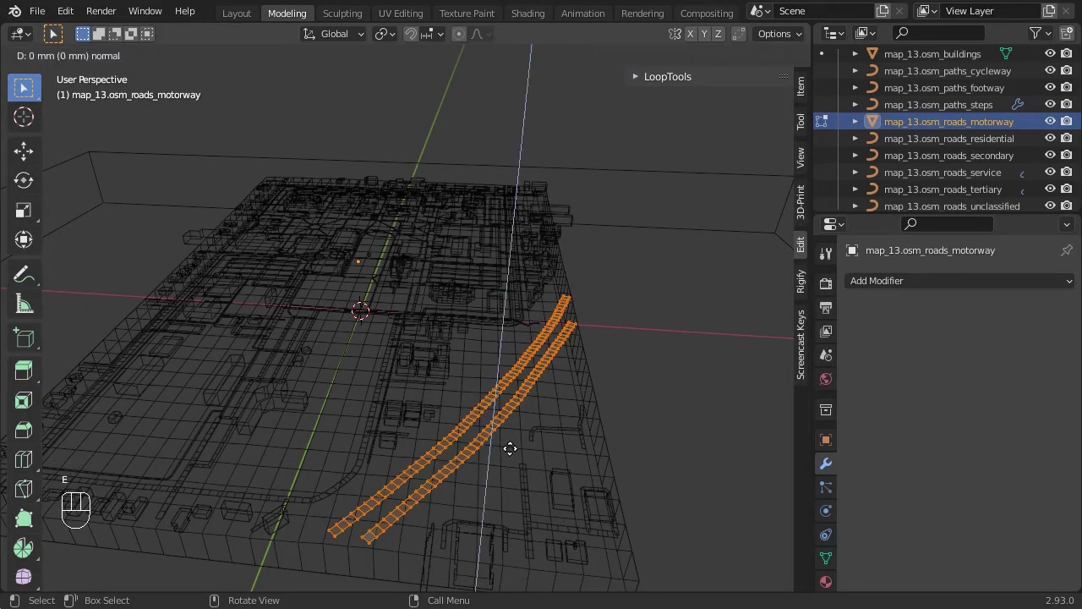
key("z")
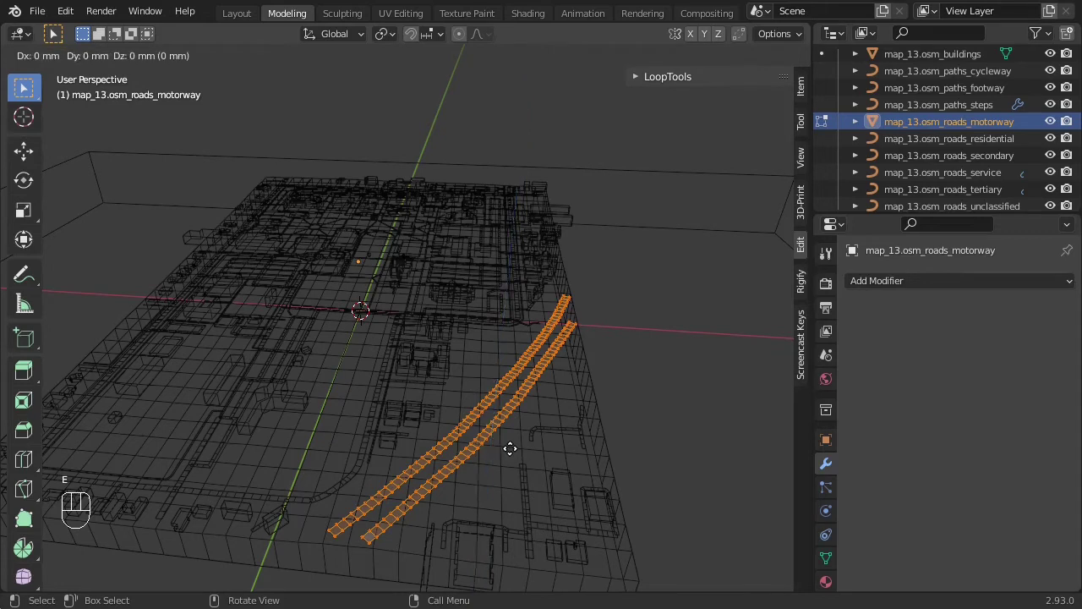
key("z")
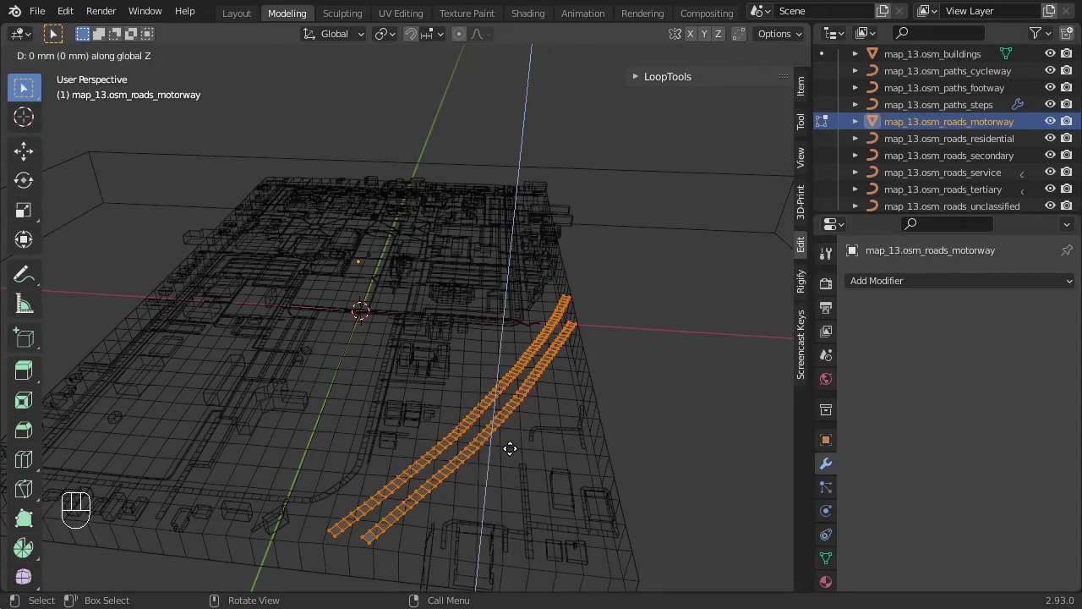
type(".")
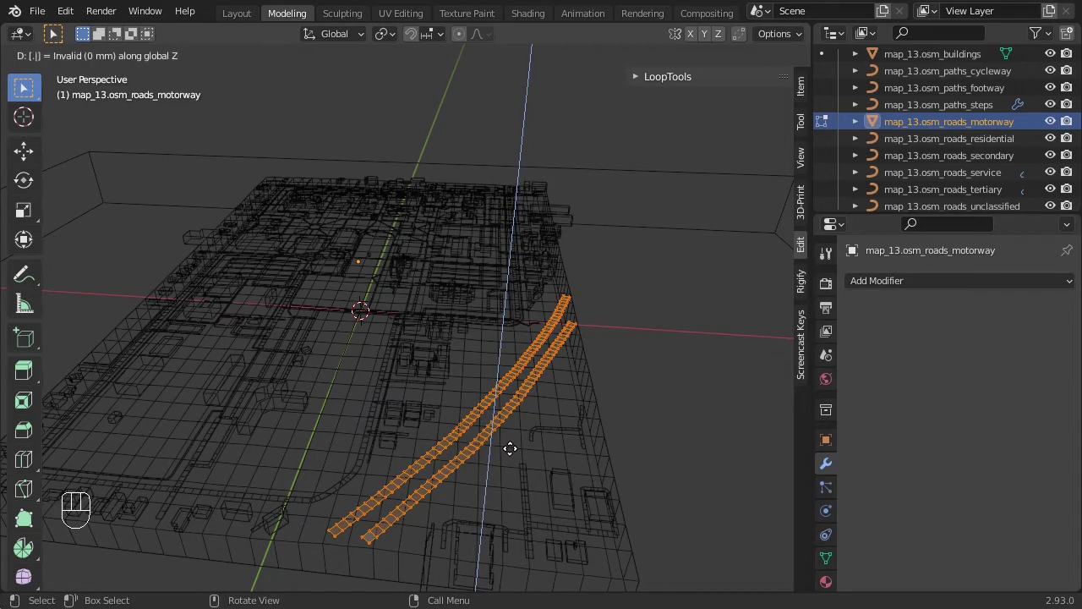
type("4")
key("Return")
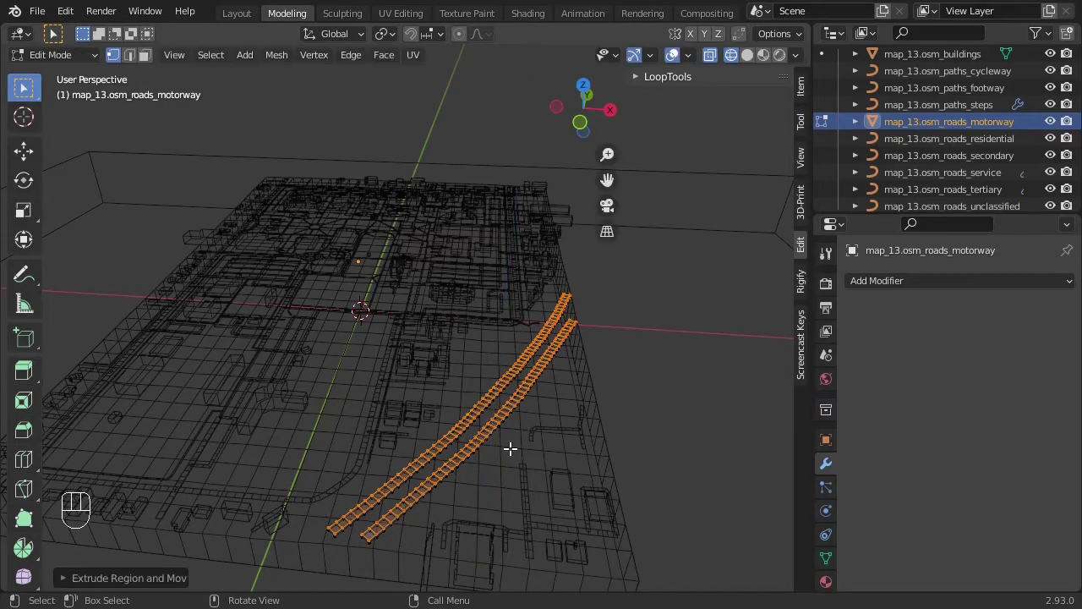
middle_click_drag(515, 468, 469, 411)
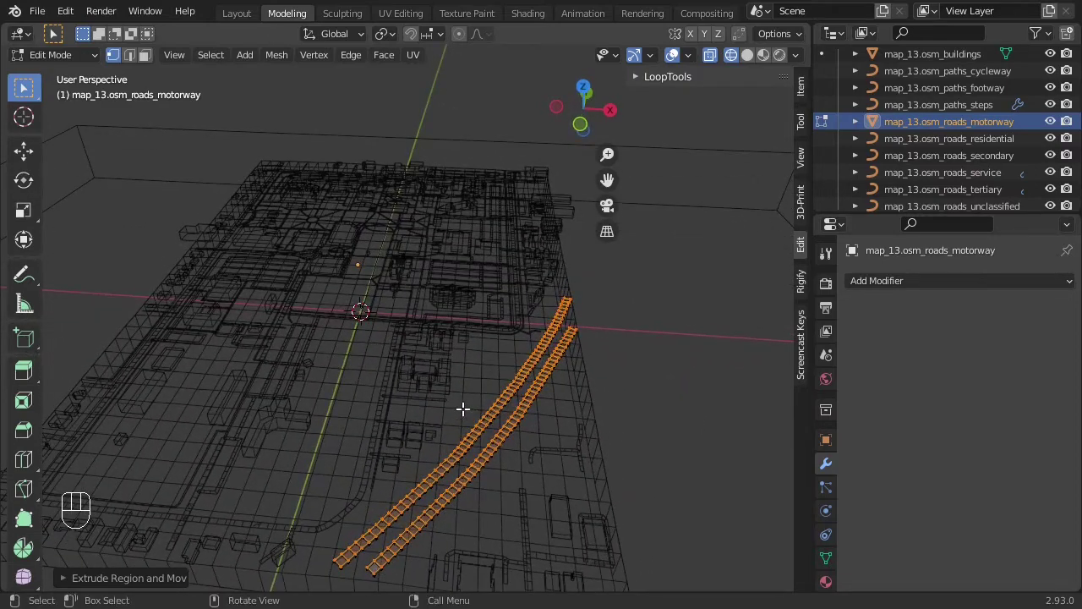
Leave the motorway's edit mode and convert the map_13.osm_roads_residential curve to a mesh
left_click(960, 138)
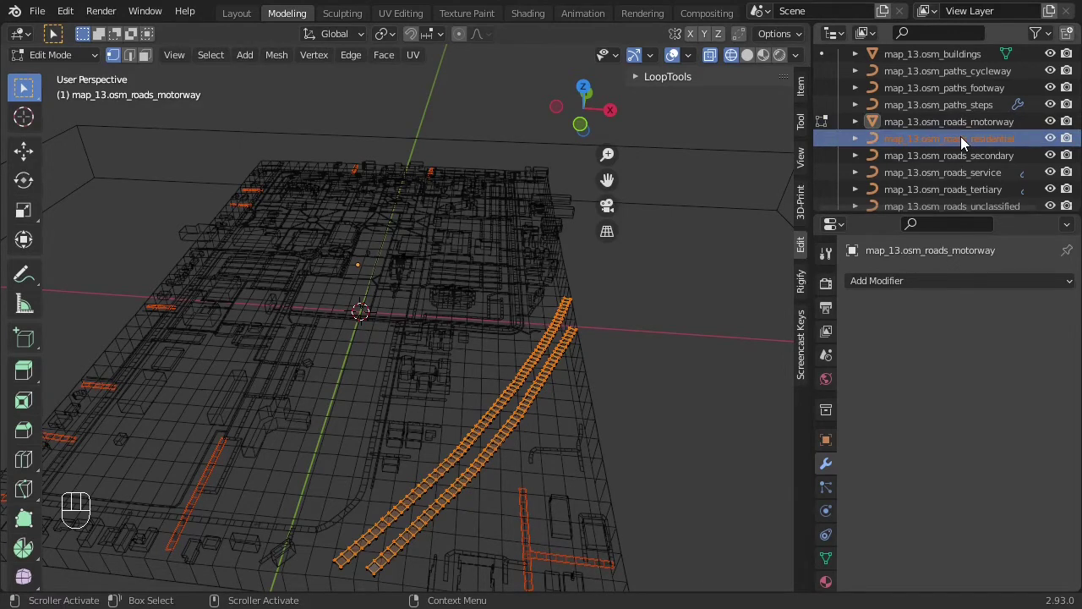
key("Tab")
key("Tab")
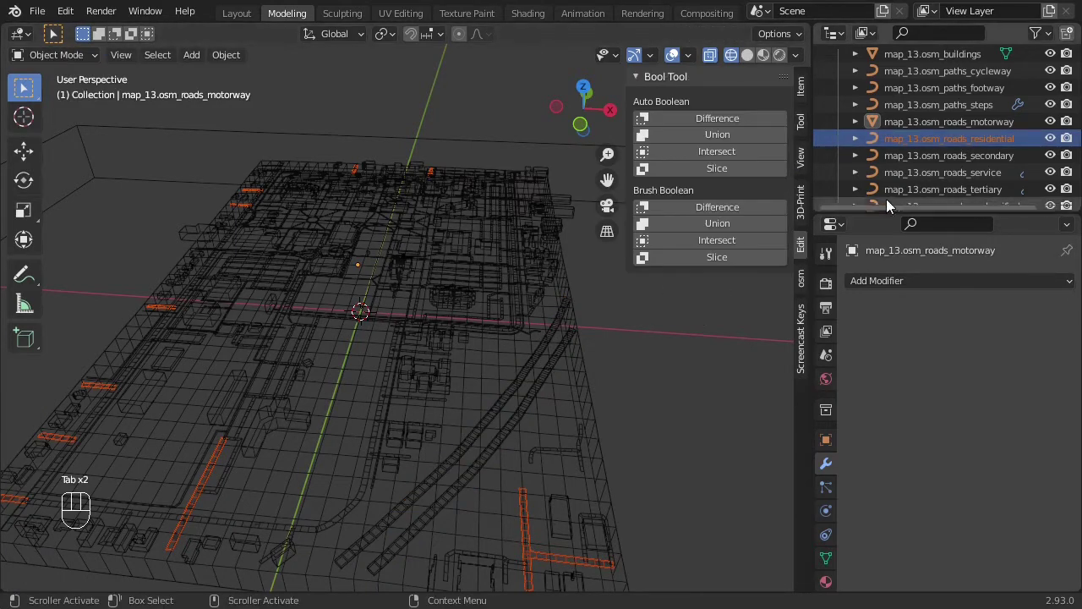
left_click(957, 139)
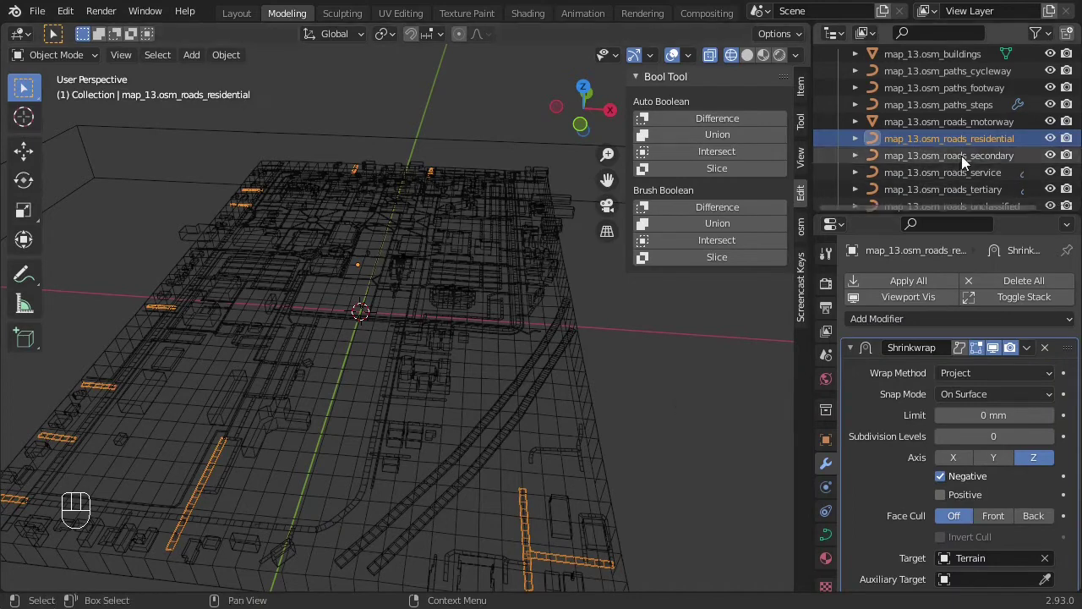
key("Tab")
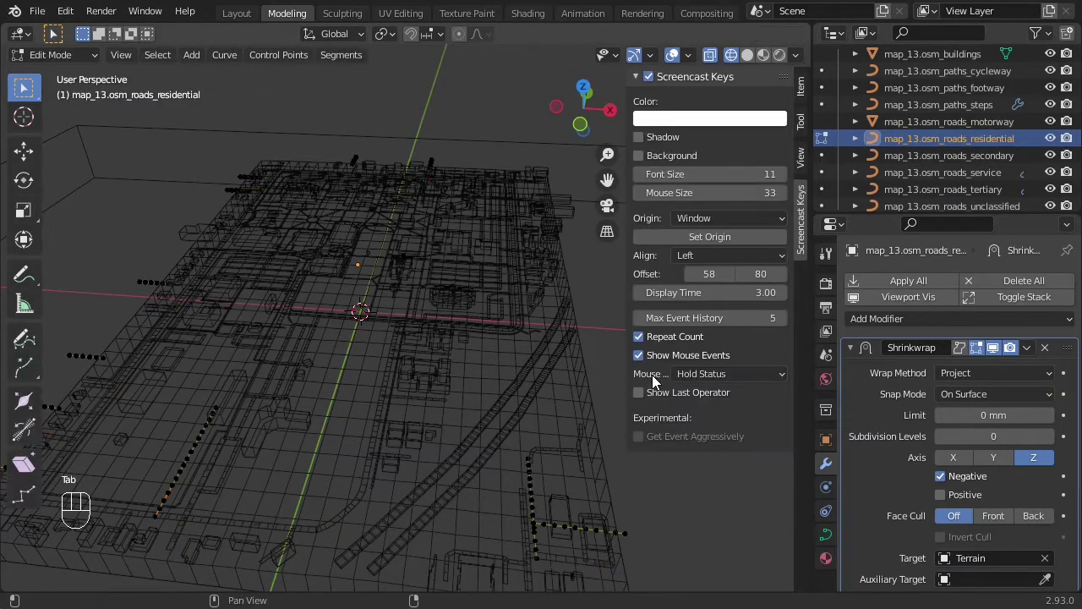
key("Tab")
left_click(218, 61)
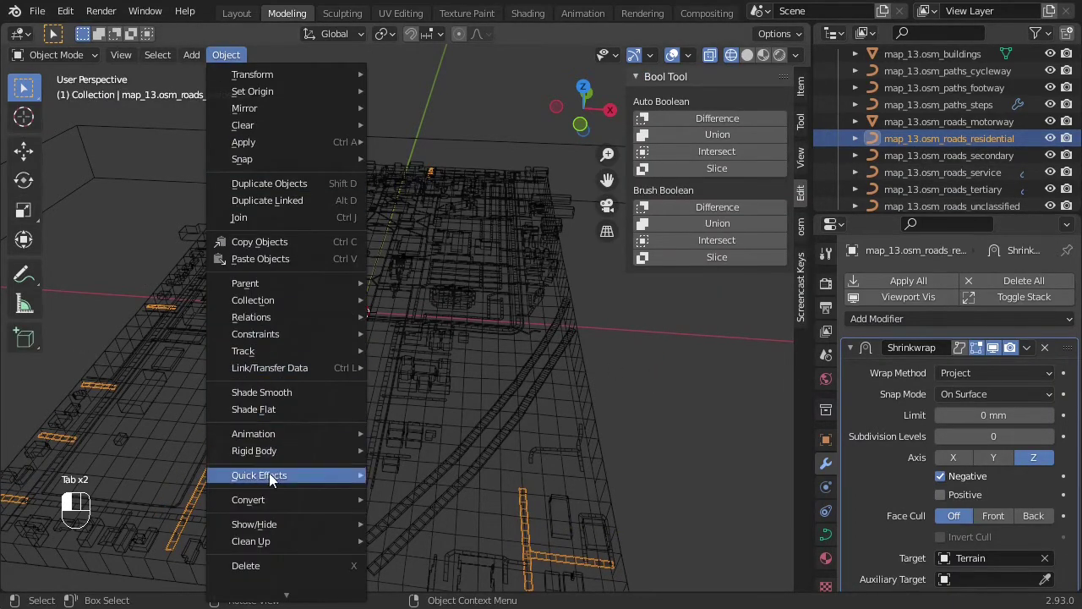
mouse_move(309, 498)
left_click(414, 518)
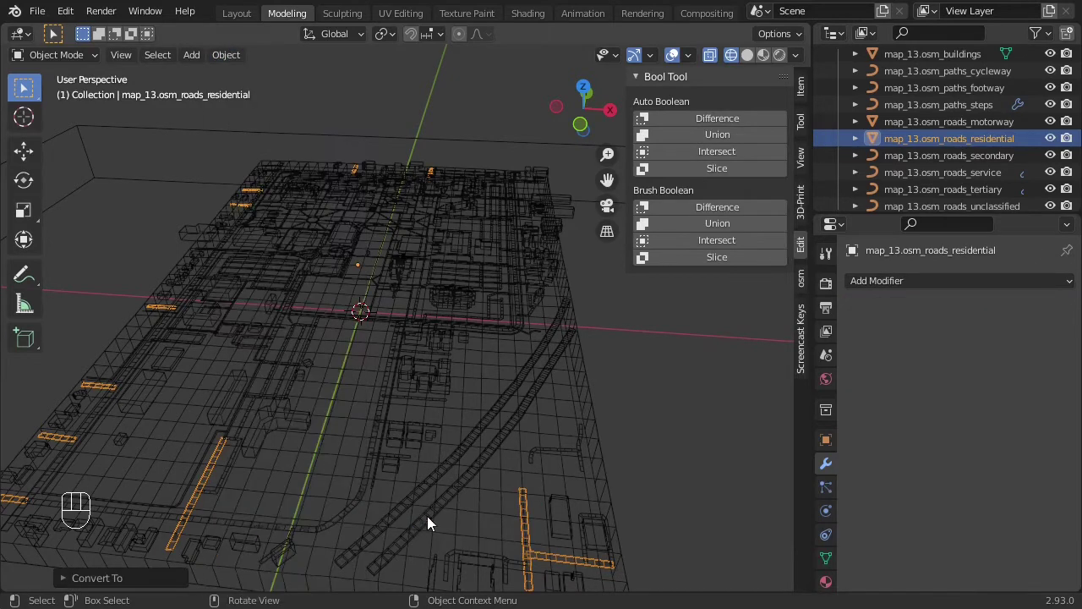
Extrude all of the map_13.osm_roads_residential mesh by 0.4 mm along global Z and return to object mode
key("Tab")
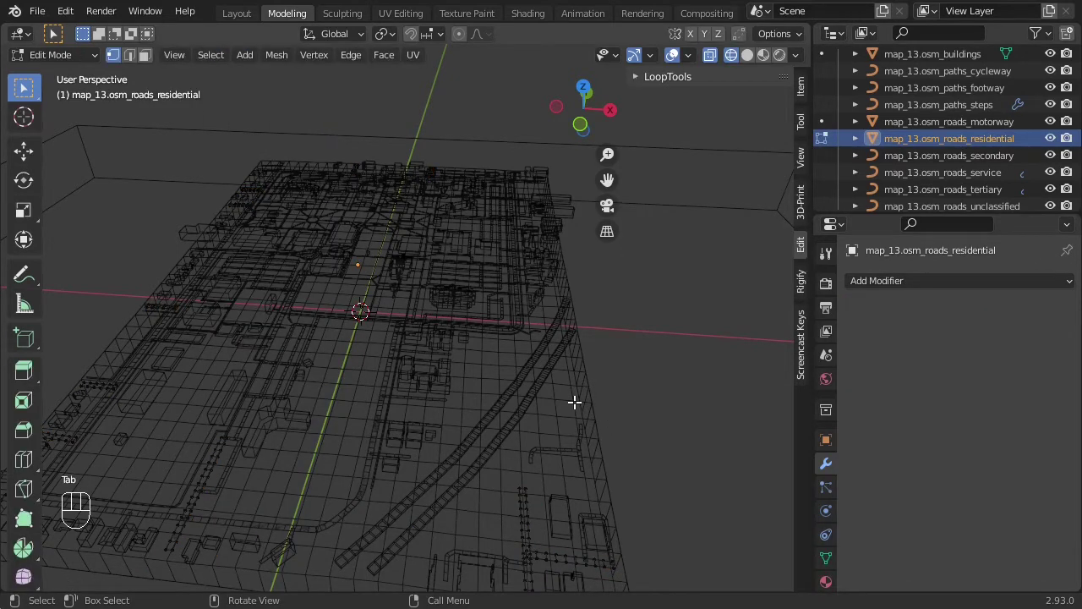
key("a")
key("e")
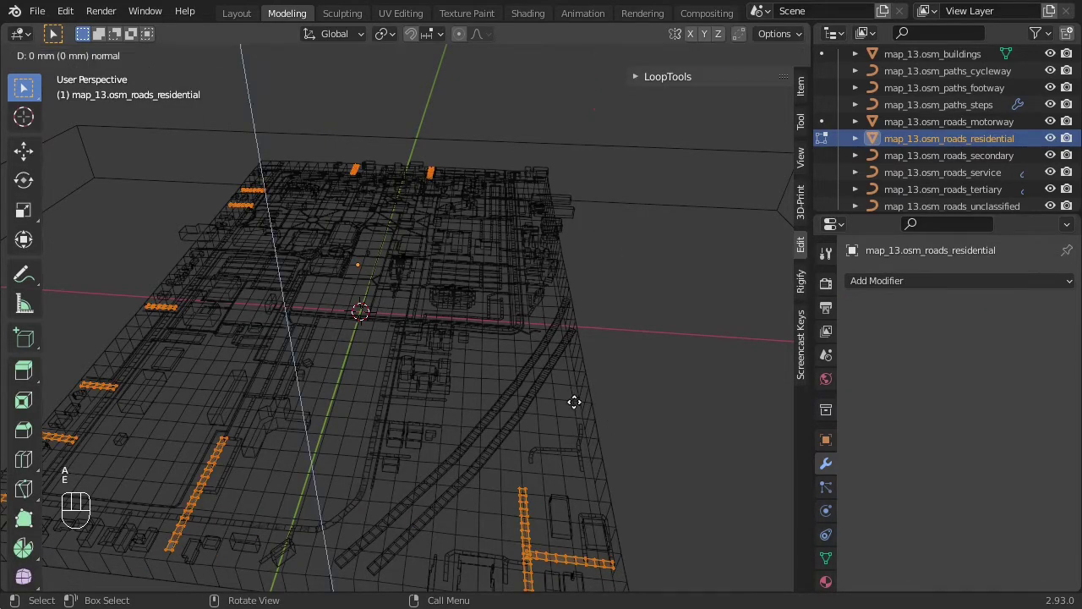
key("z")
key("z")
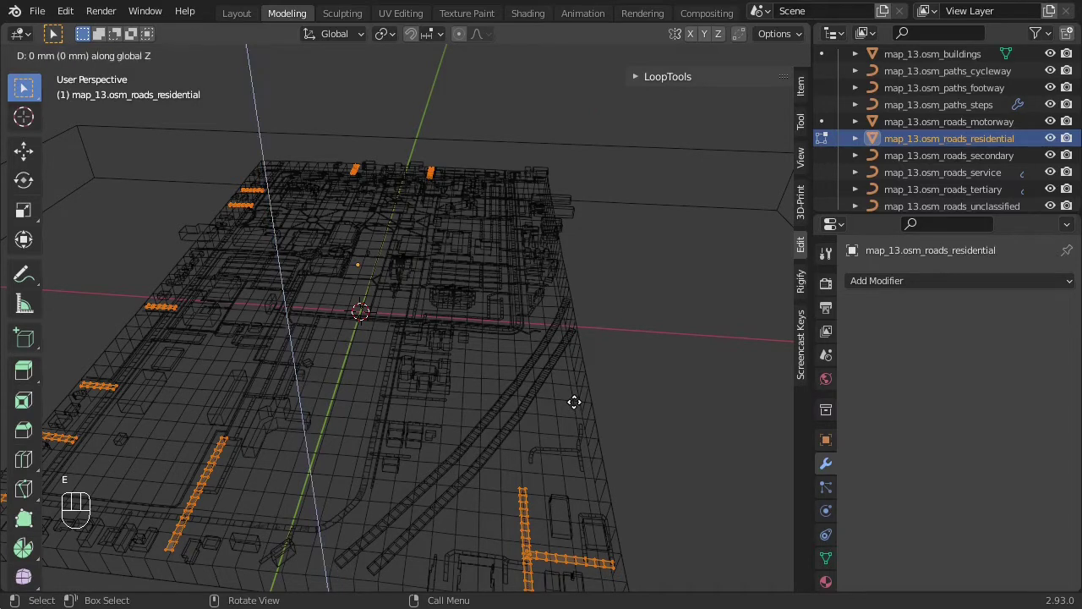
type(".4")
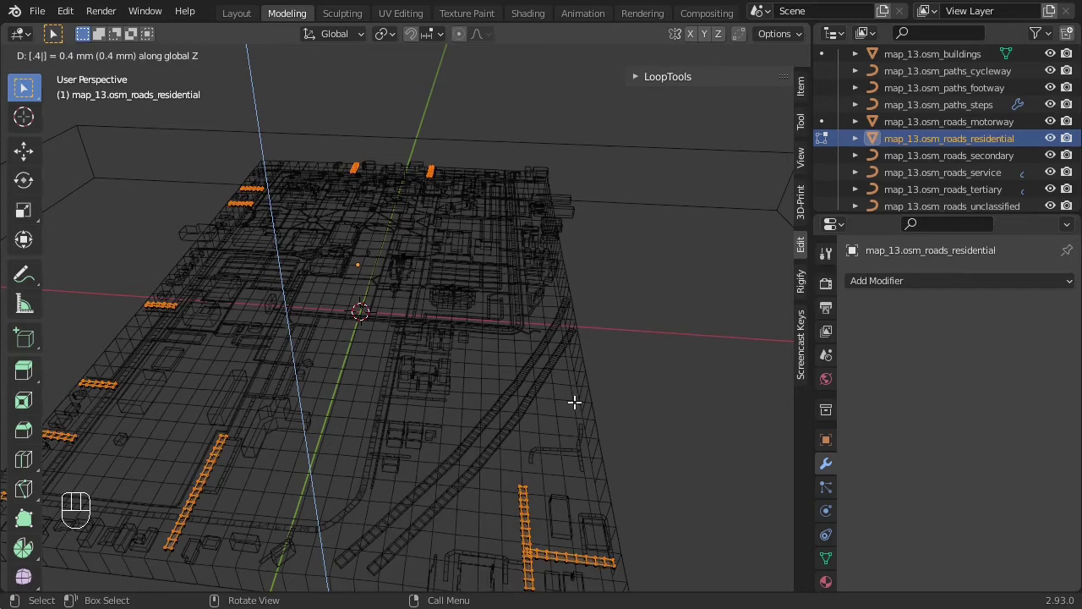
key("Return")
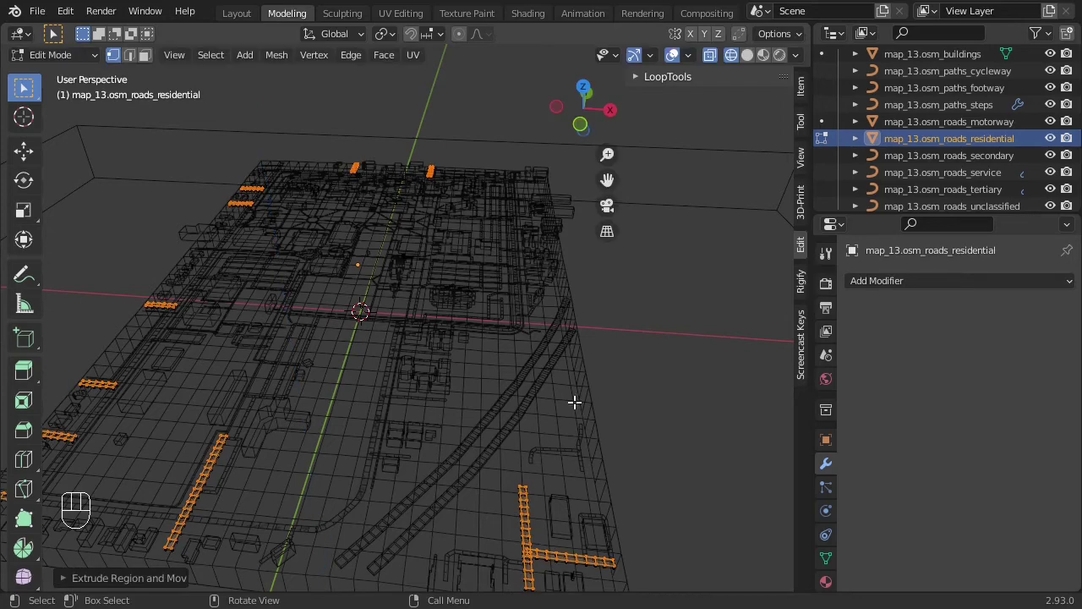
key("Tab")
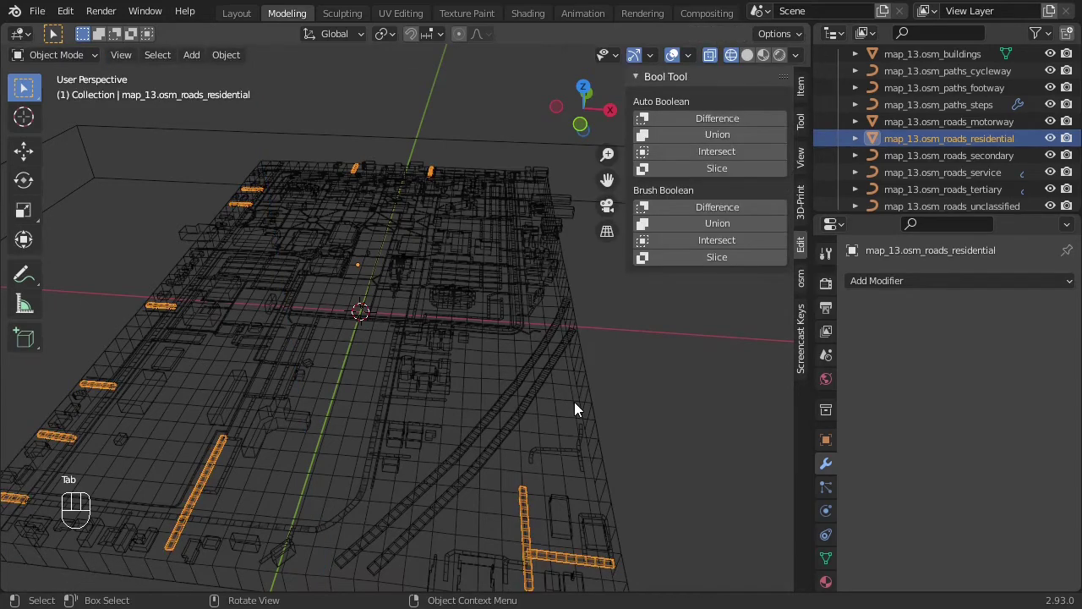
Convert the map_13.osm_roads_secondary curve to a mesh
left_click(968, 156)
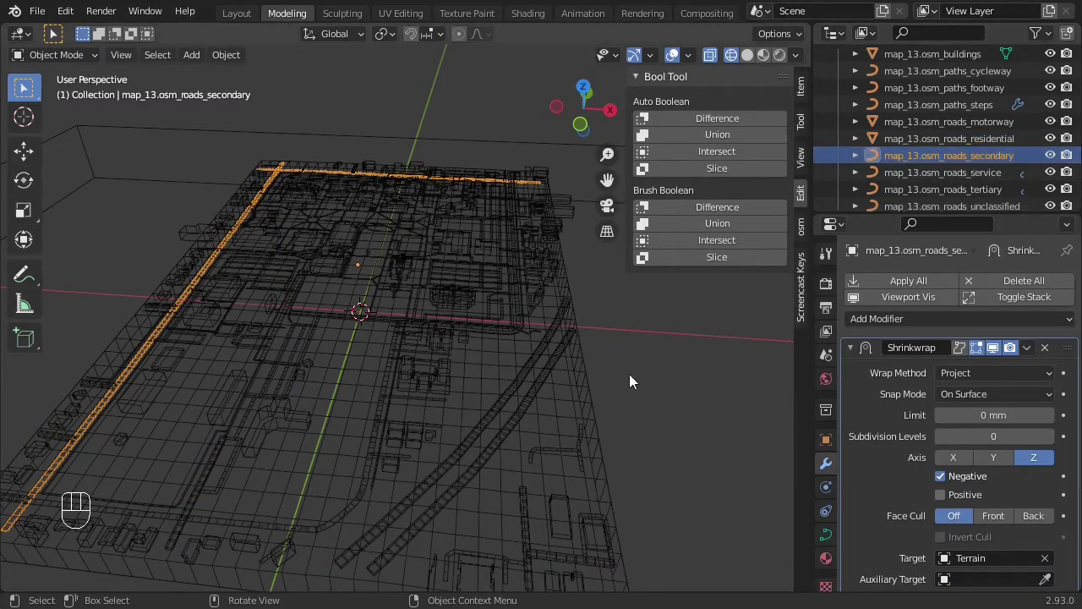
left_click(226, 54)
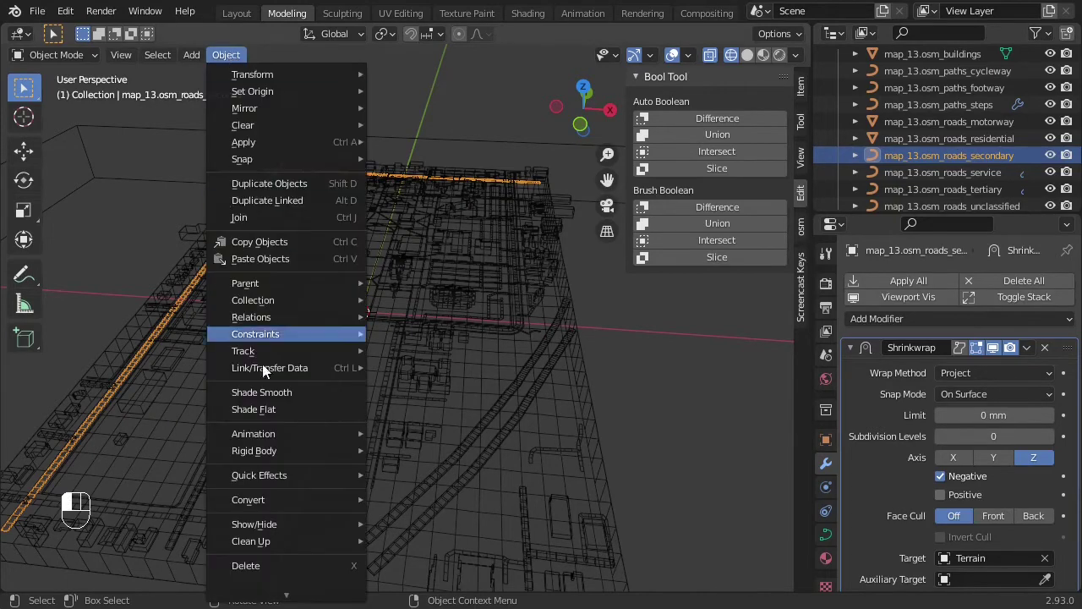
mouse_move(293, 504)
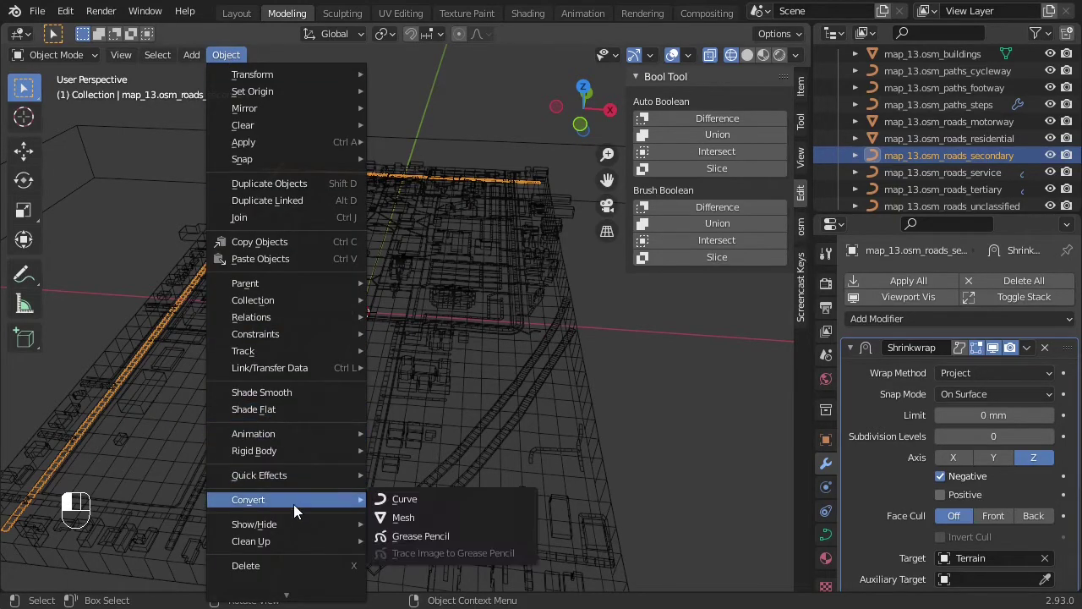
left_click(418, 518)
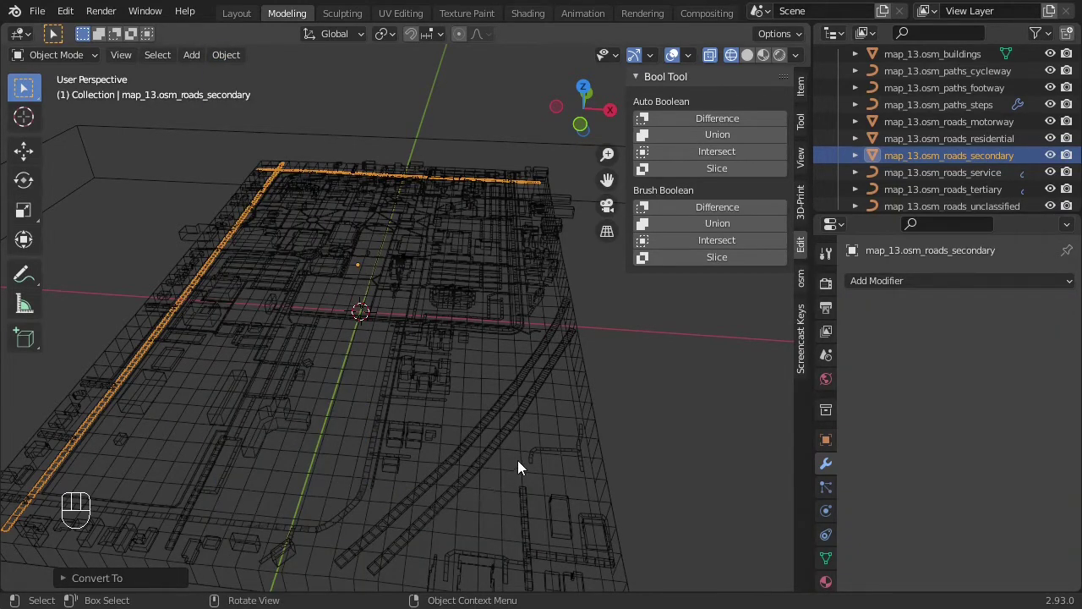
Extrude all of the map_13.osm_roads_secondary mesh by 0.4 mm along global Z and return to object mode
key("Tab")
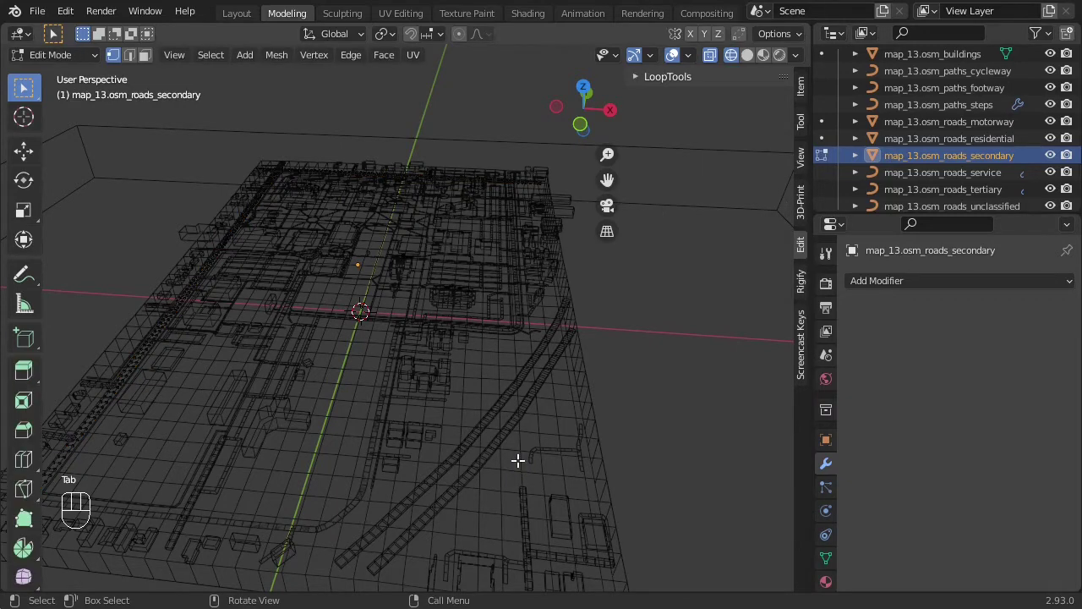
key("a")
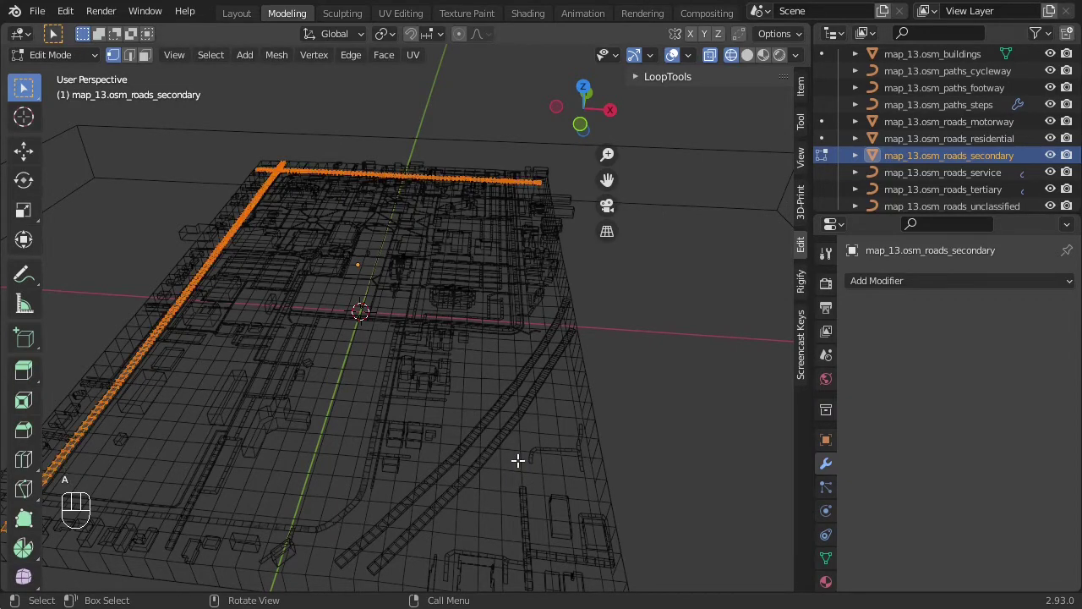
key("e")
key("z")
key("z")
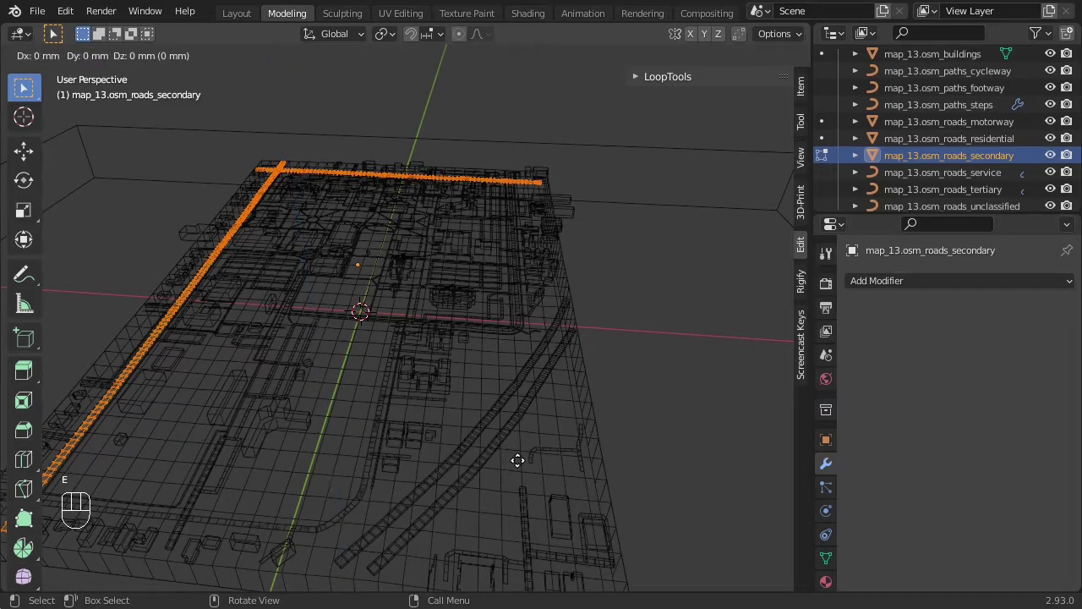
type(".4")
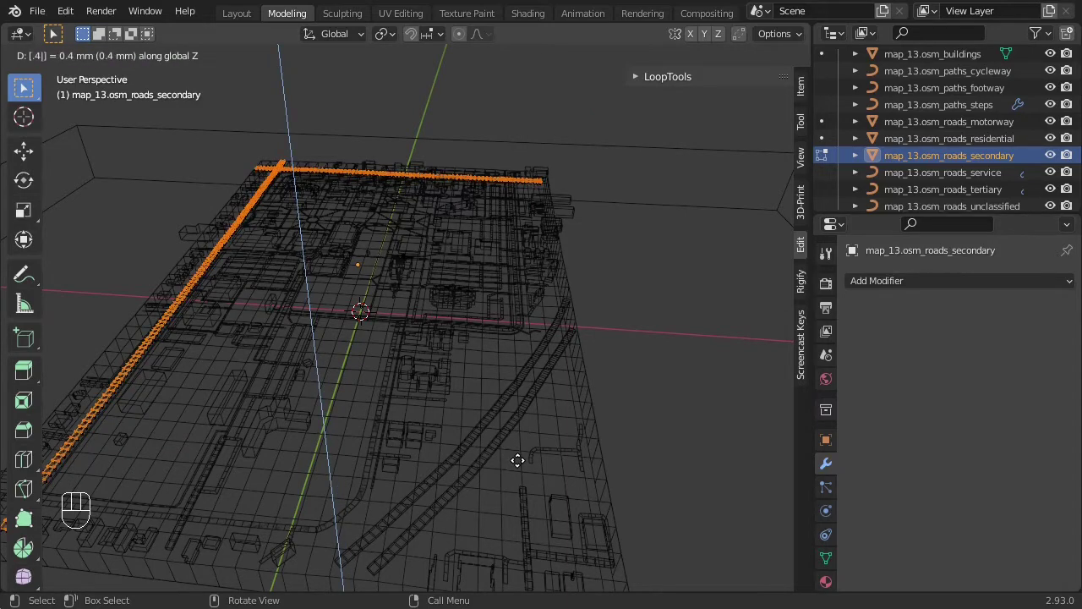
key("Return")
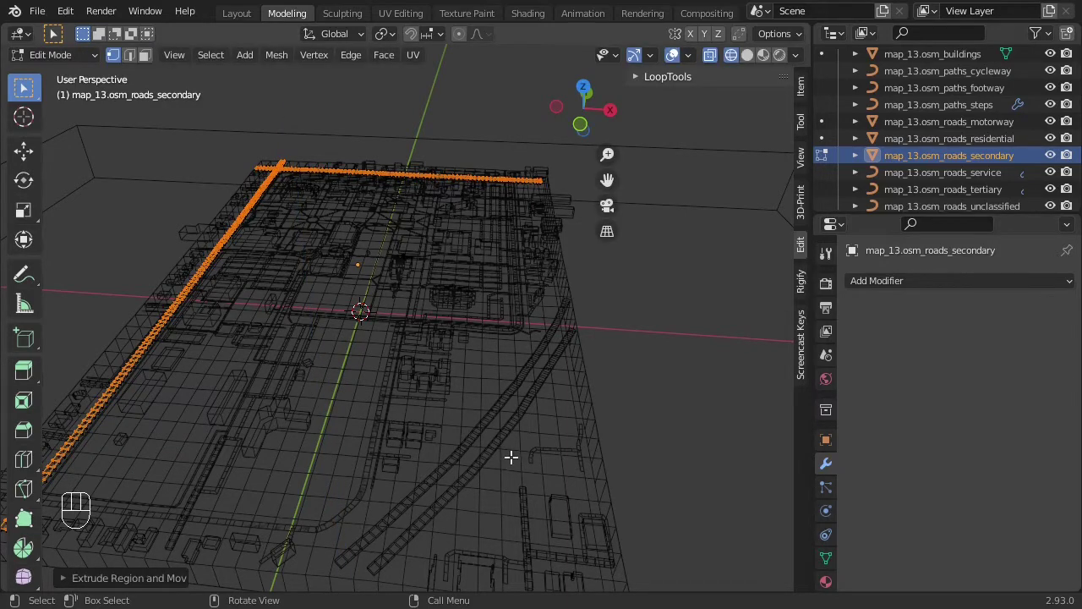
key("Tab")
Convert the map_13.osm_roads_service curve to a mesh
left_click(958, 171)
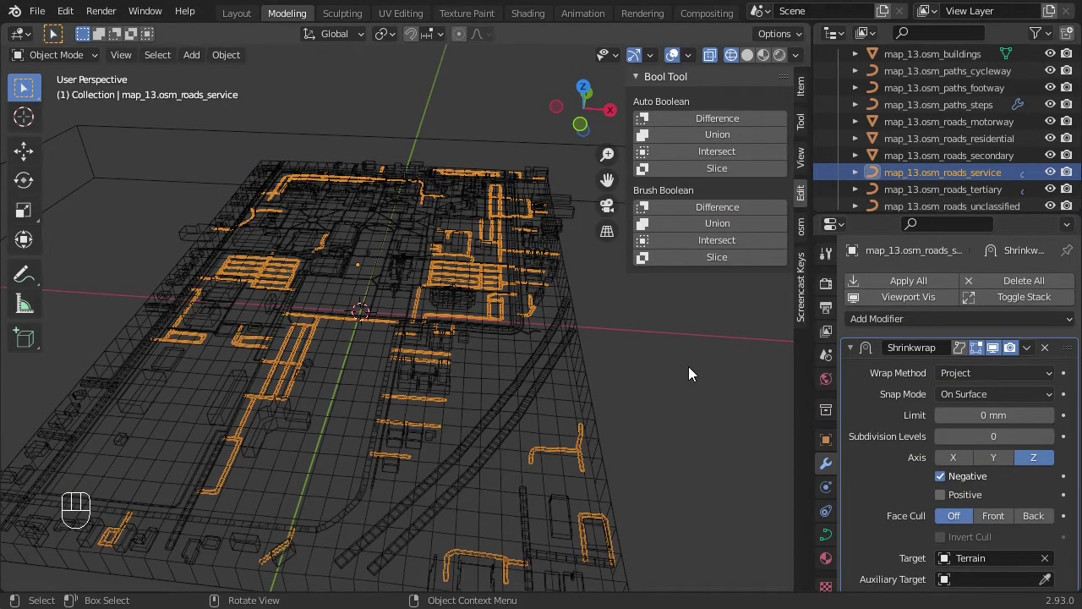
left_click(230, 55)
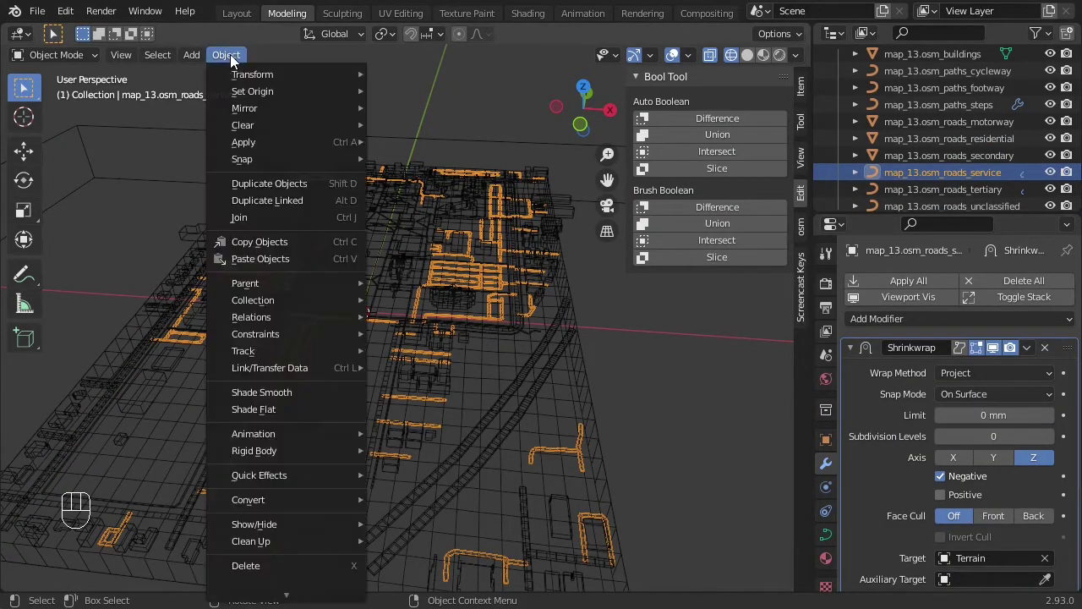
mouse_move(279, 498)
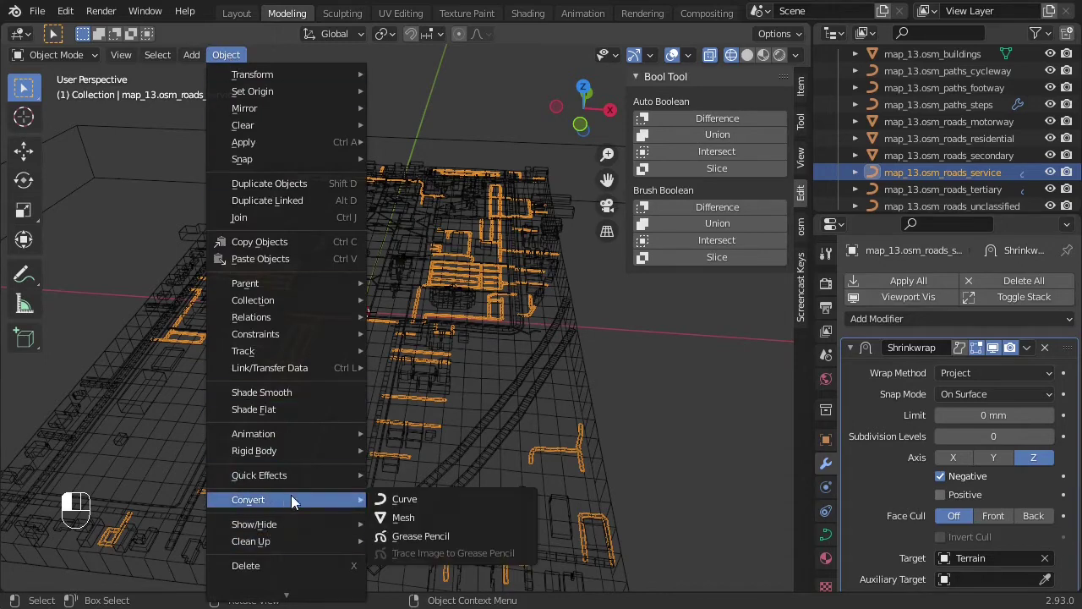
left_click(423, 517)
Extrude all of the map_13.osm_roads_service mesh by 0.4 mm along global Z and return to object mode
key("Tab")
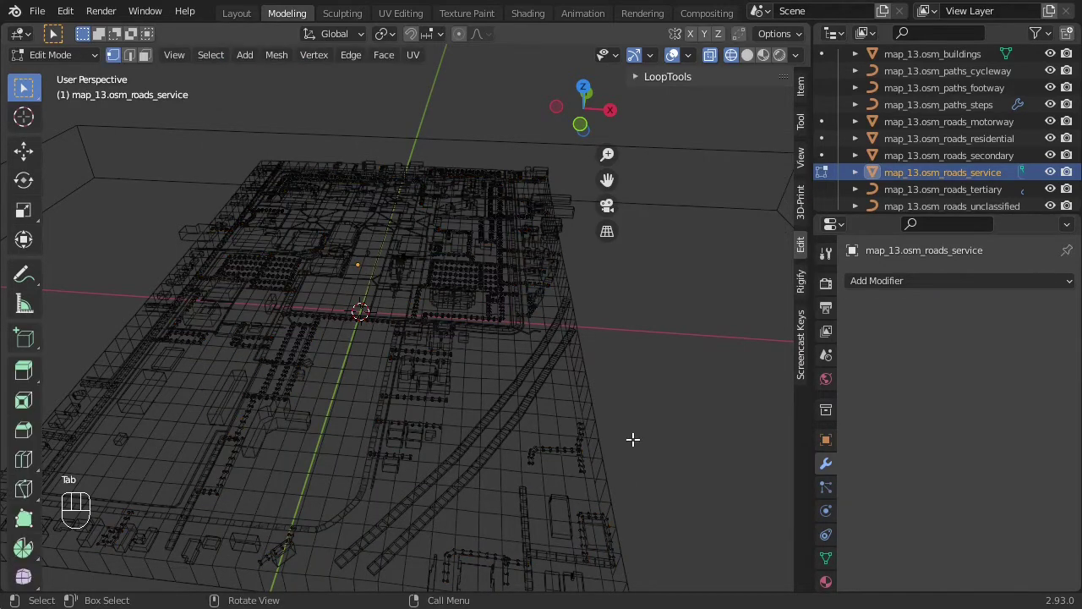
key("a")
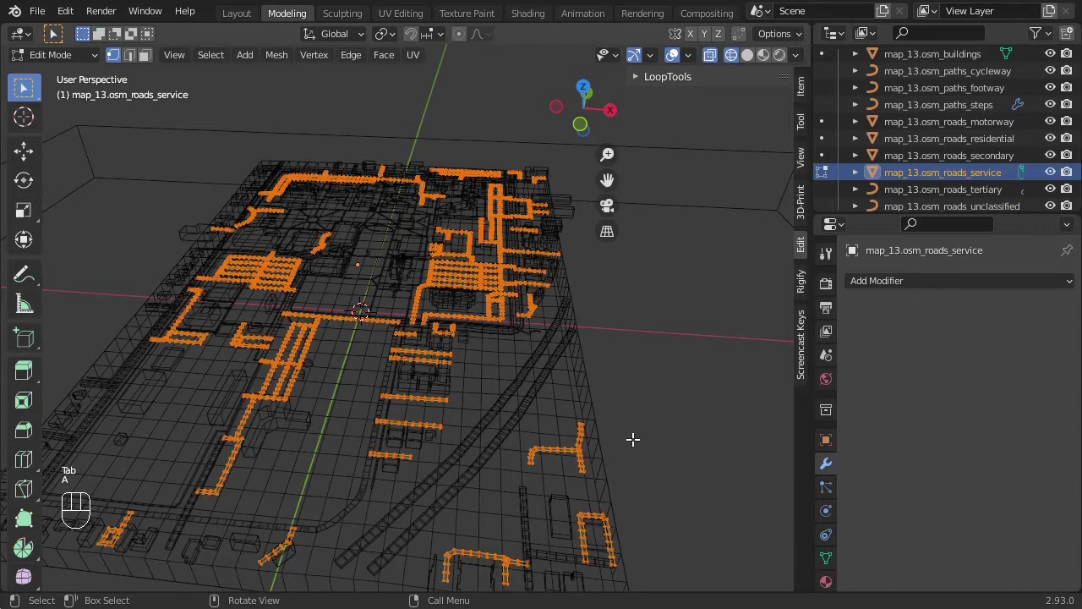
key("e")
key("z")
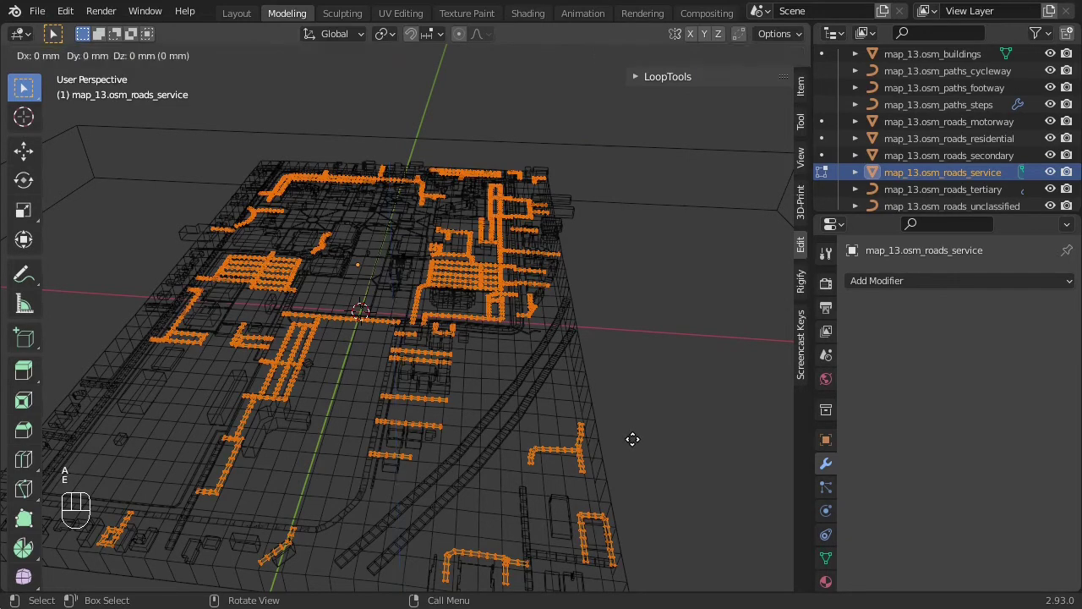
type(".4")
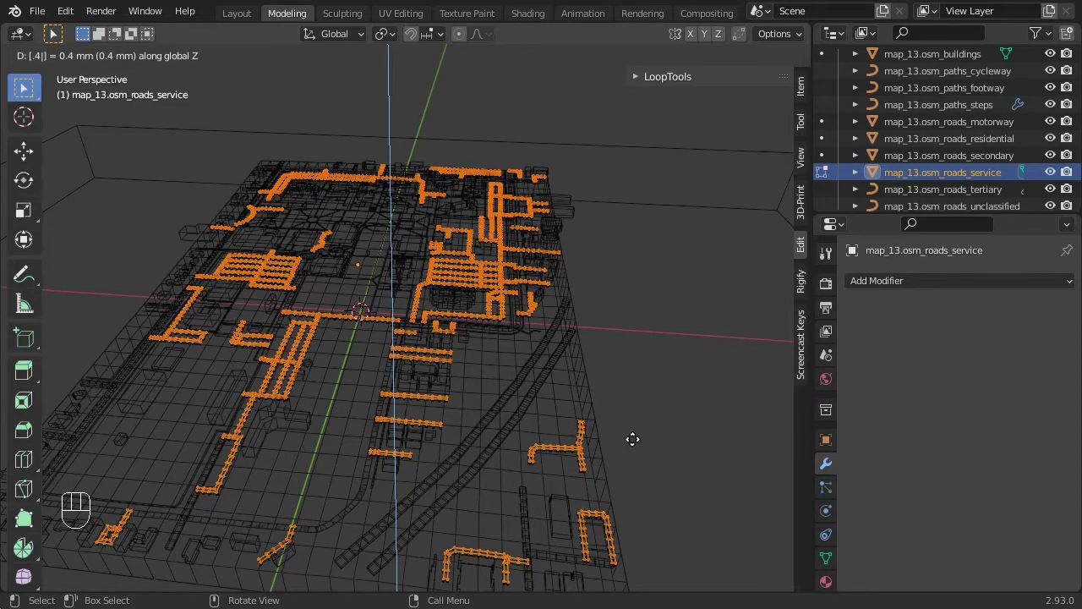
key("Return")
key("Tab")
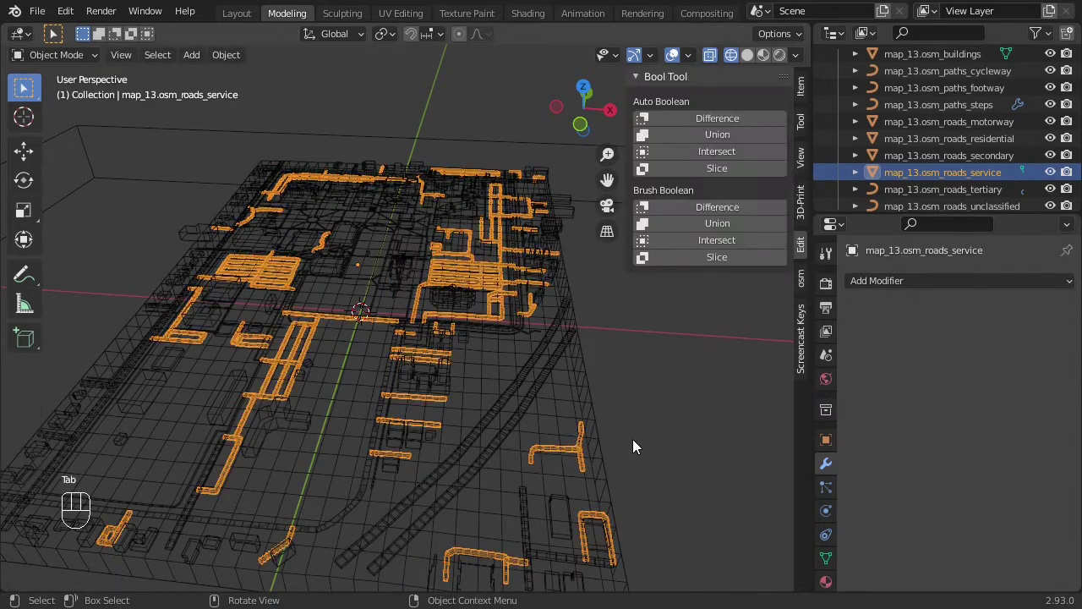
Convert the map_13.osm_roads_tertiary curve to a mesh
left_click(945, 190)
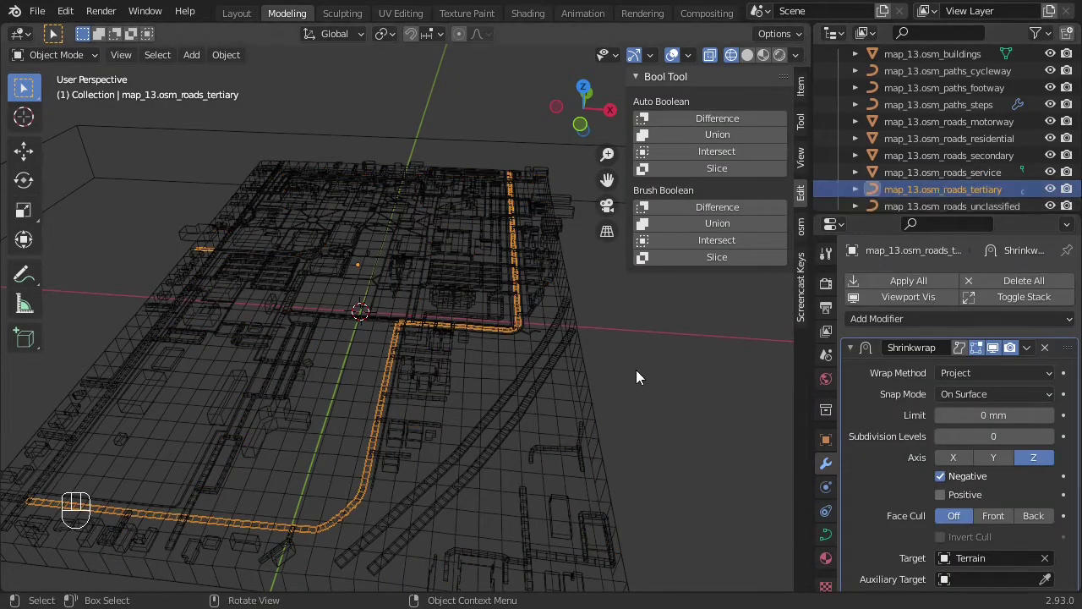
left_click(219, 57)
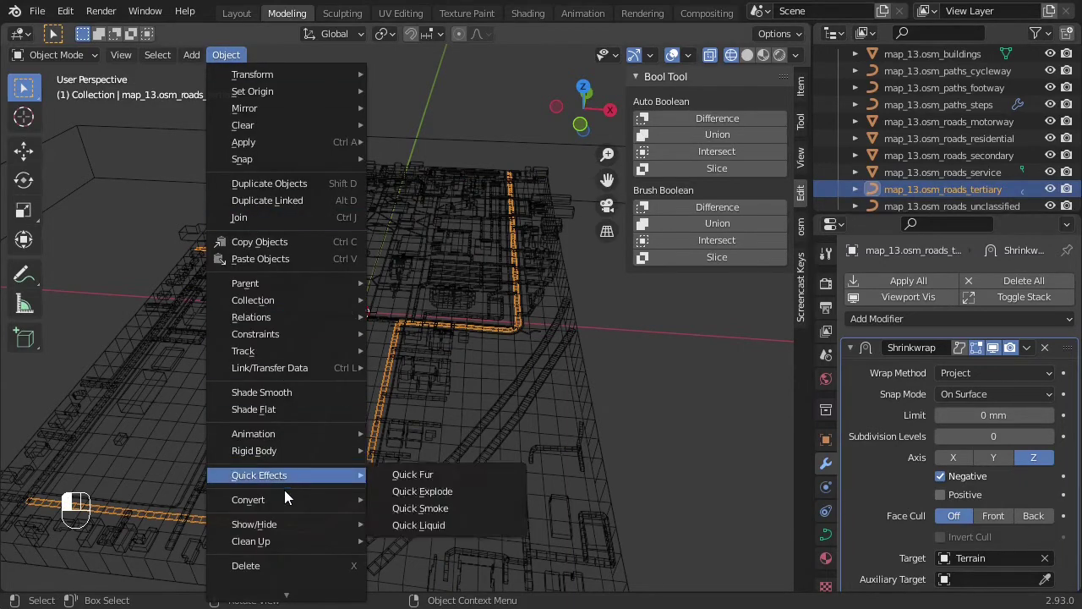
mouse_move(286, 501)
left_click(432, 516)
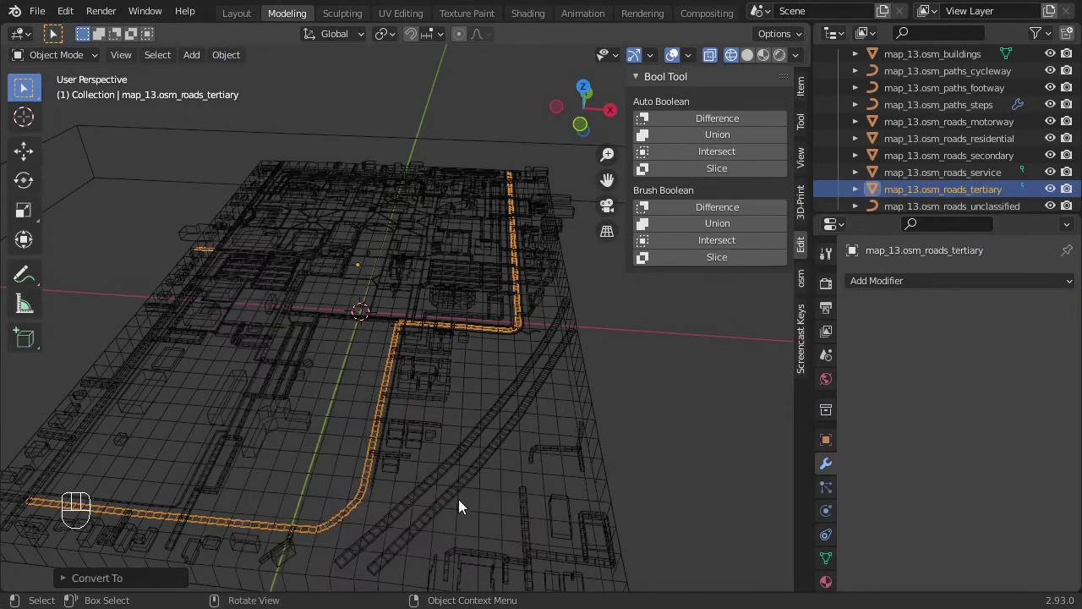
Extrude all of the map_13.osm_roads_tertiary mesh by 0.4 mm along global Z and return to object mode
key("Tab")
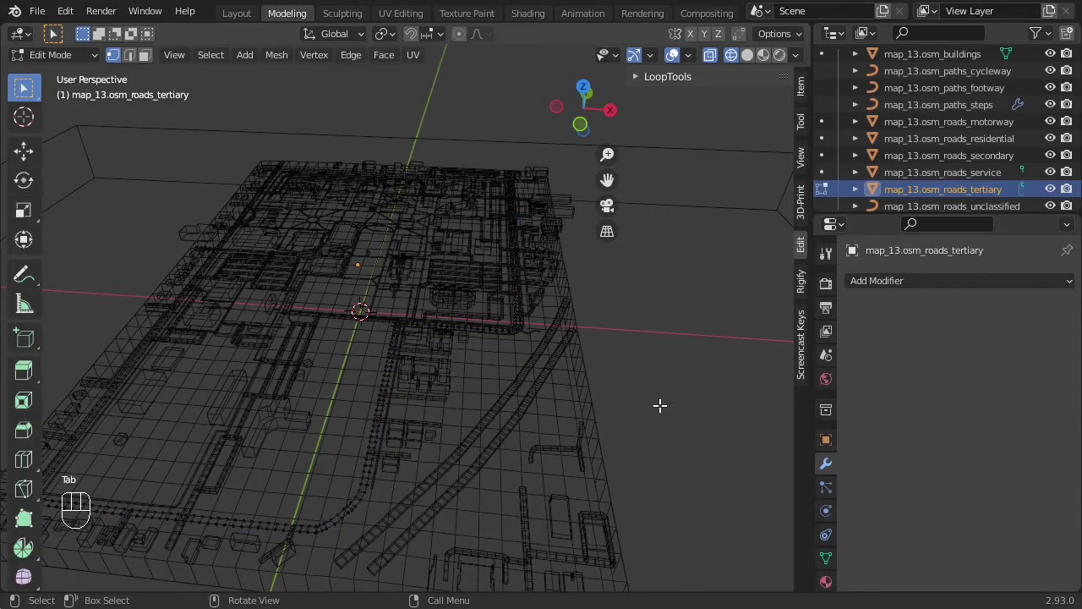
key("a")
key("e")
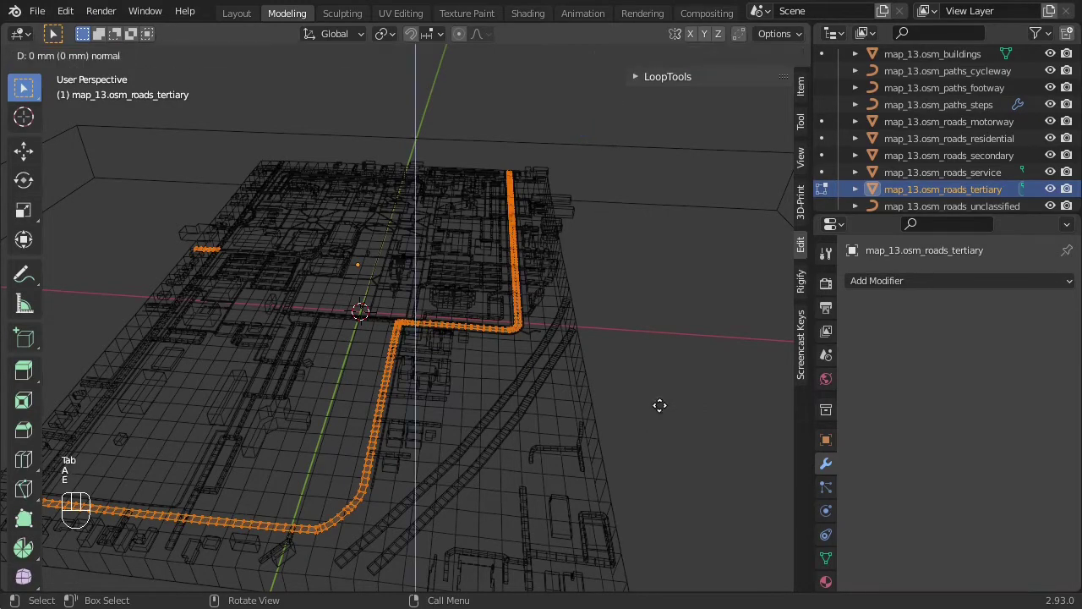
type("zz")
type(".4")
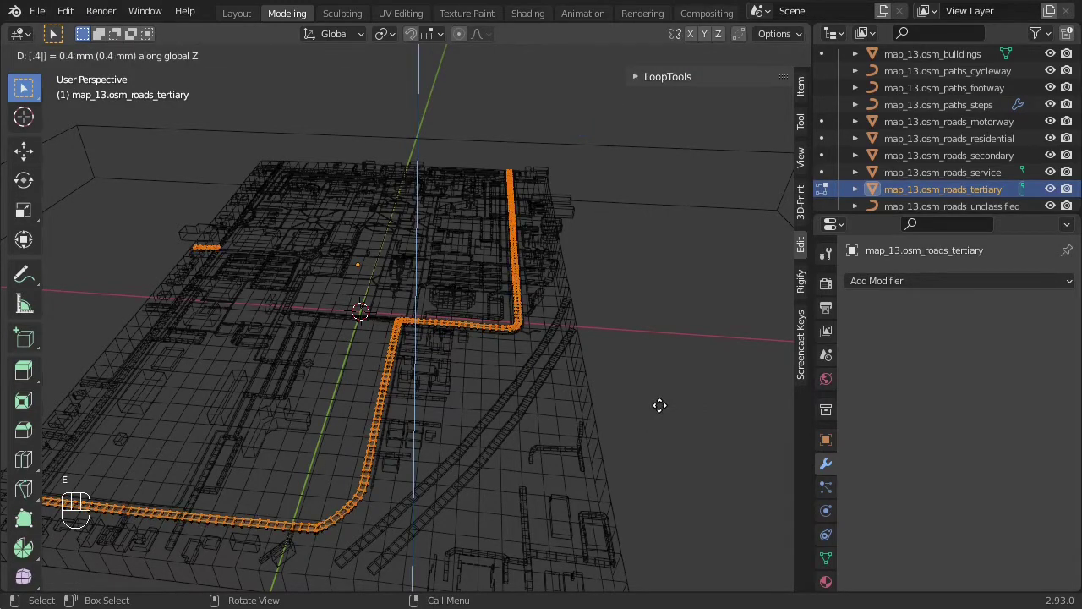
key("Return")
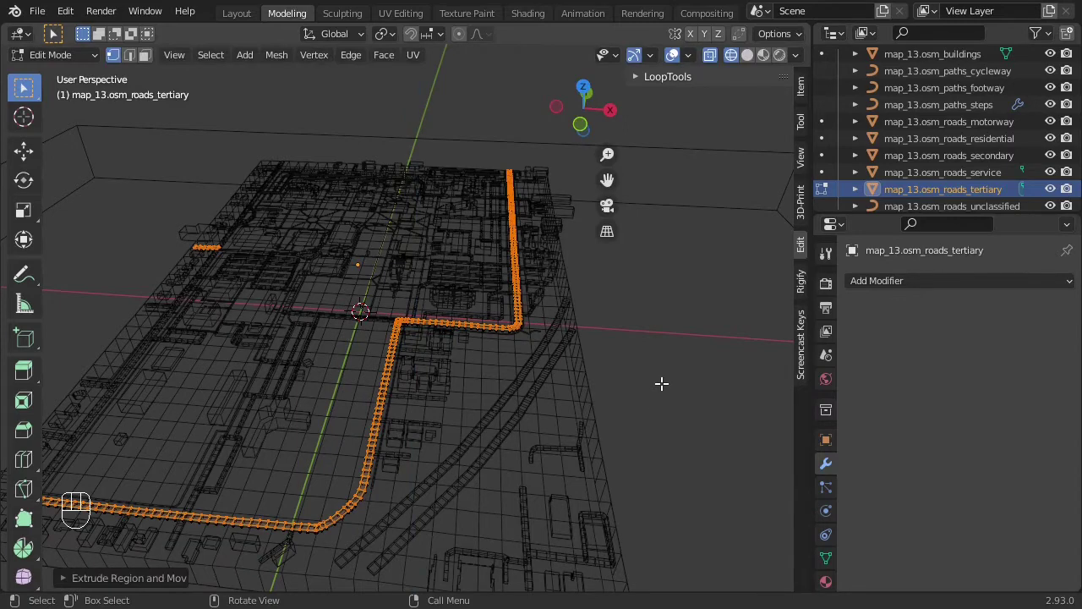
key("Tab")
Convert the map_13.osm_roads_unclassified curve to a mesh
scroll(964, 172, "down", 2)
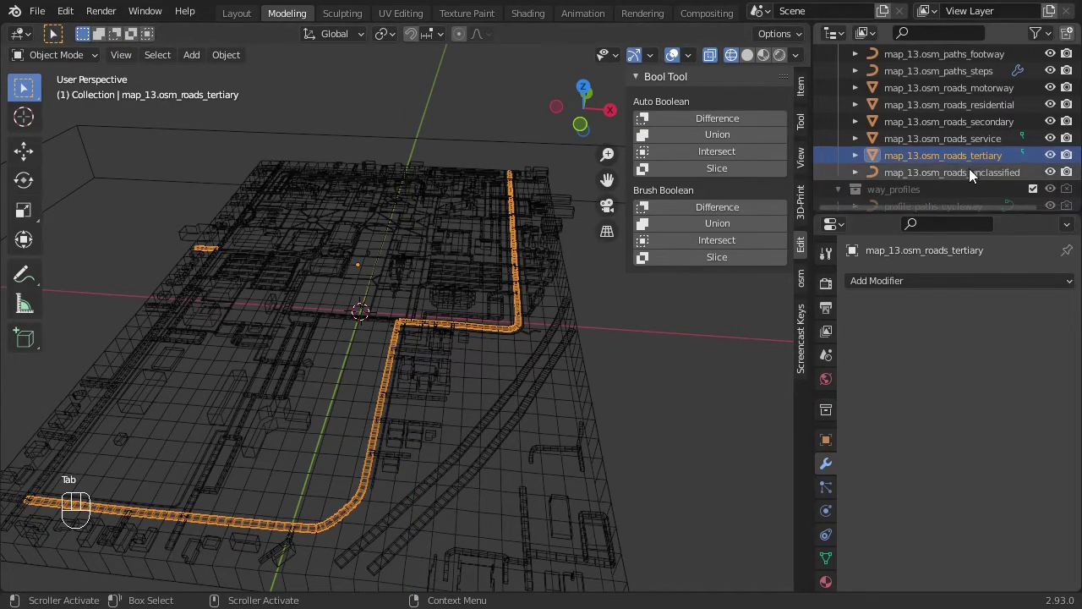
left_click(969, 169)
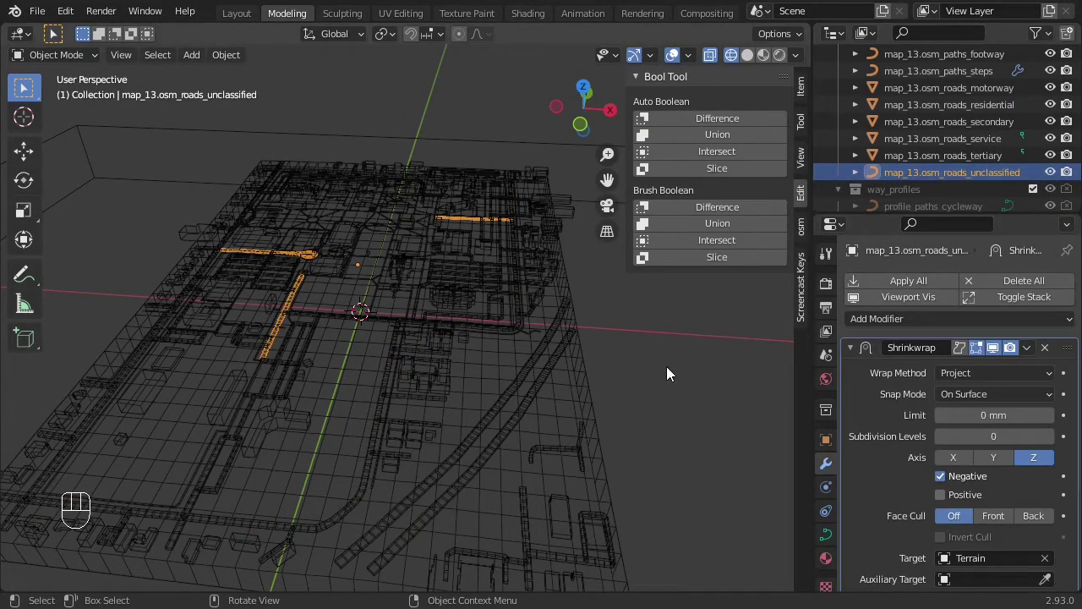
left_click(226, 54)
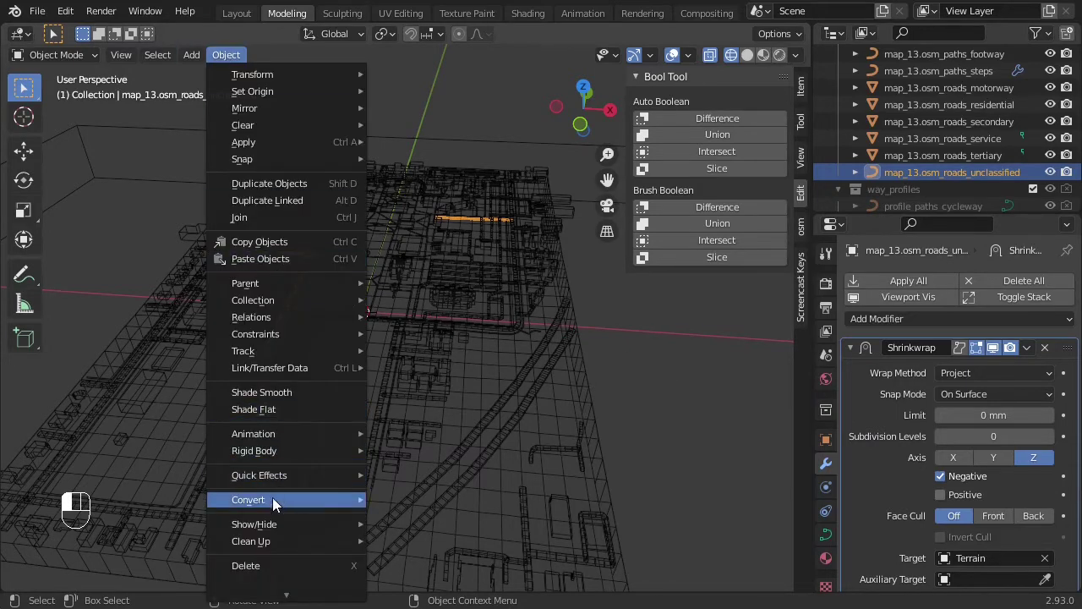
mouse_move(273, 497)
left_click(424, 517)
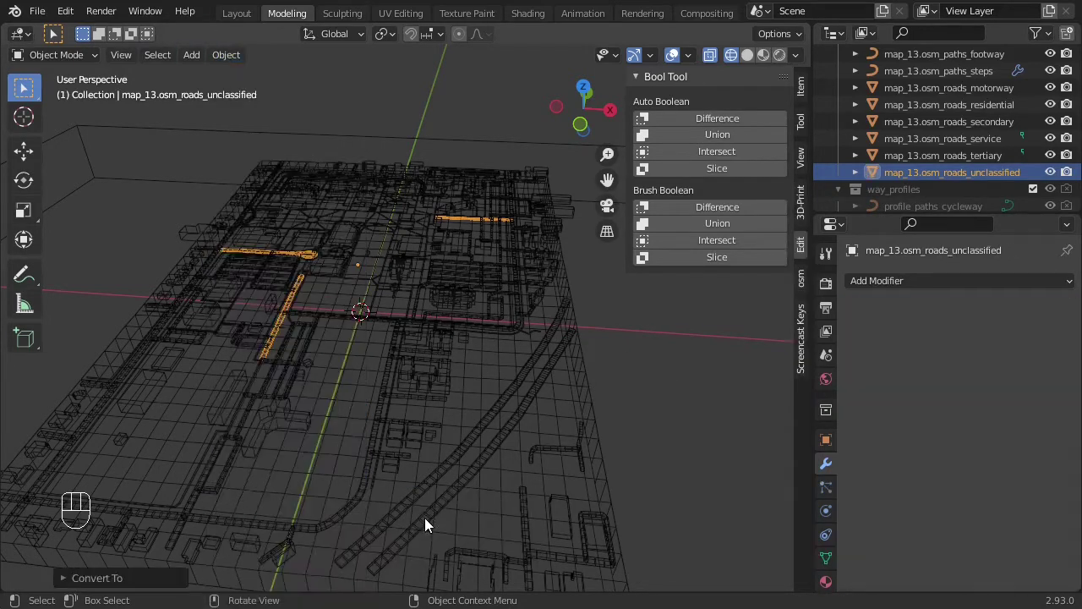
Extrude all of the map_13.osm_roads_unclassified mesh by 0.4 mm along global Z and return to object mode
key("Tab")
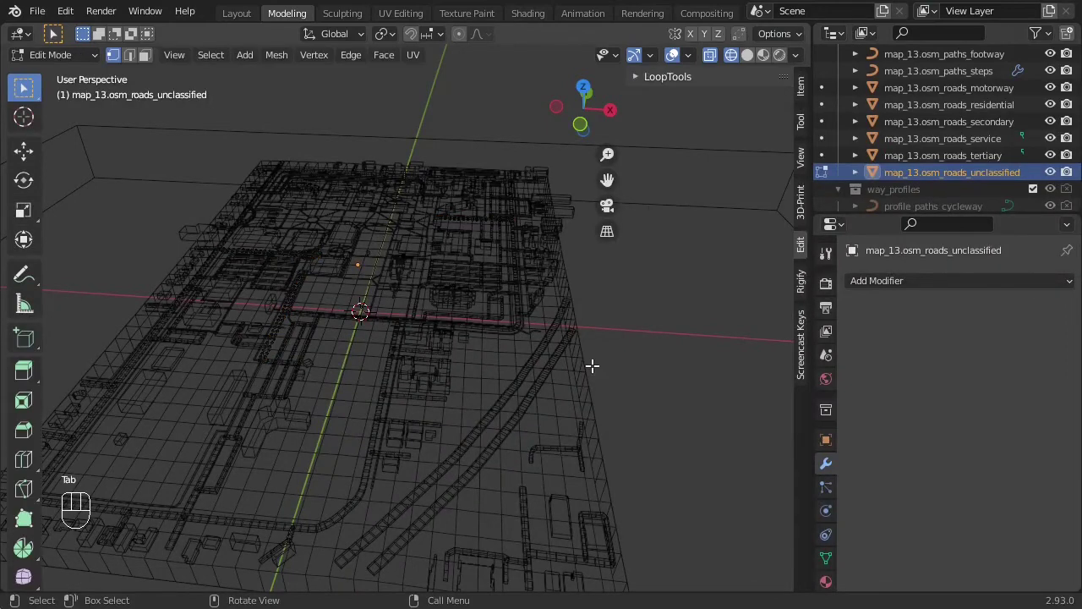
key("a")
key("e")
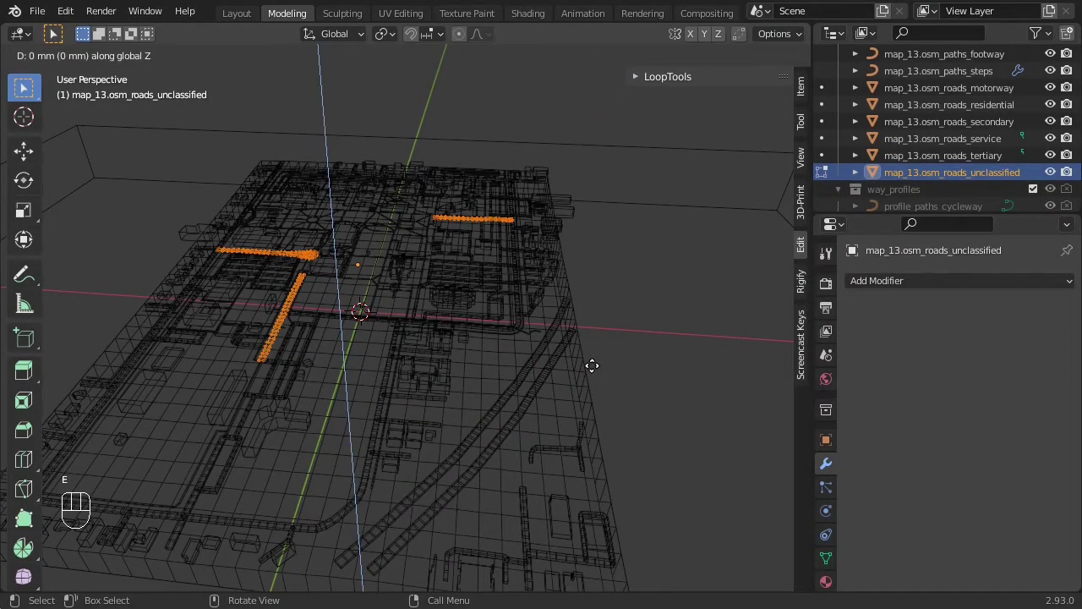
type(".4")
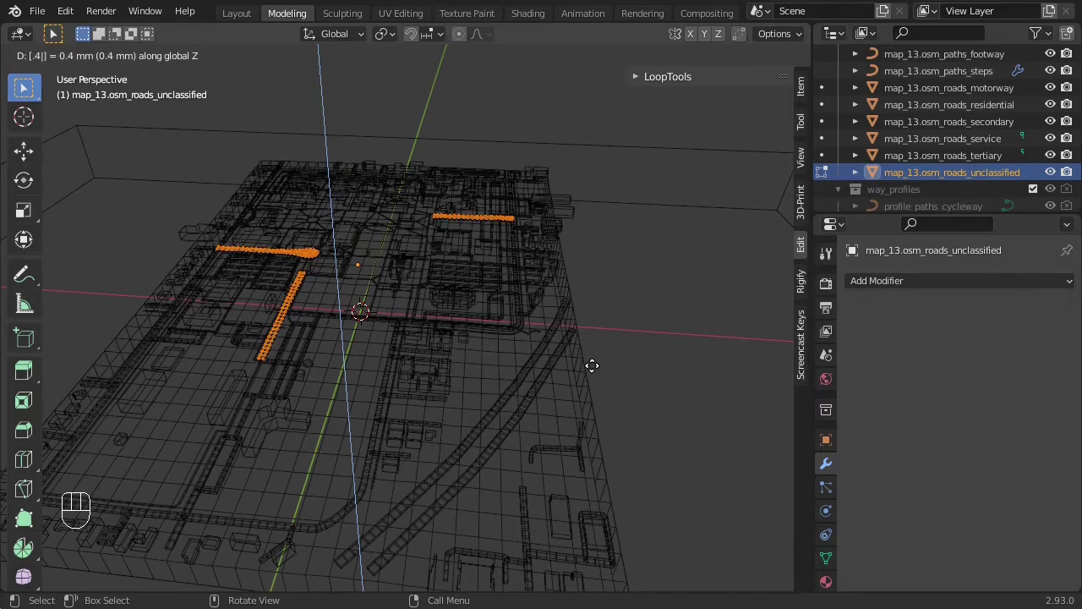
key("Return")
key("Tab")
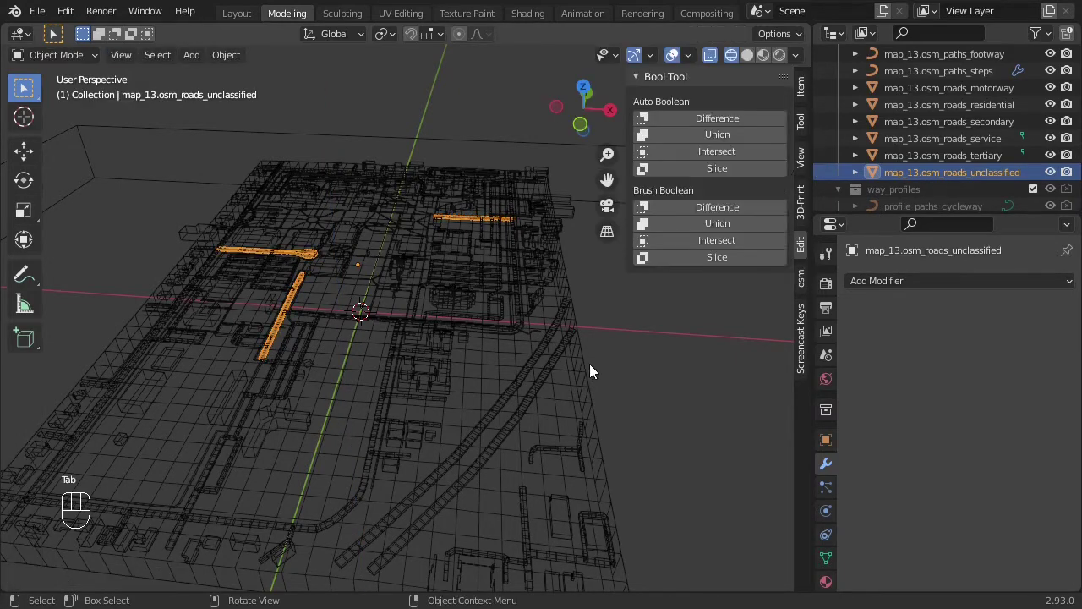
Examine the roads, paths and buildings on the terrain from several angles and up close in the Layout workspace
scroll(933, 127, "up", 3)
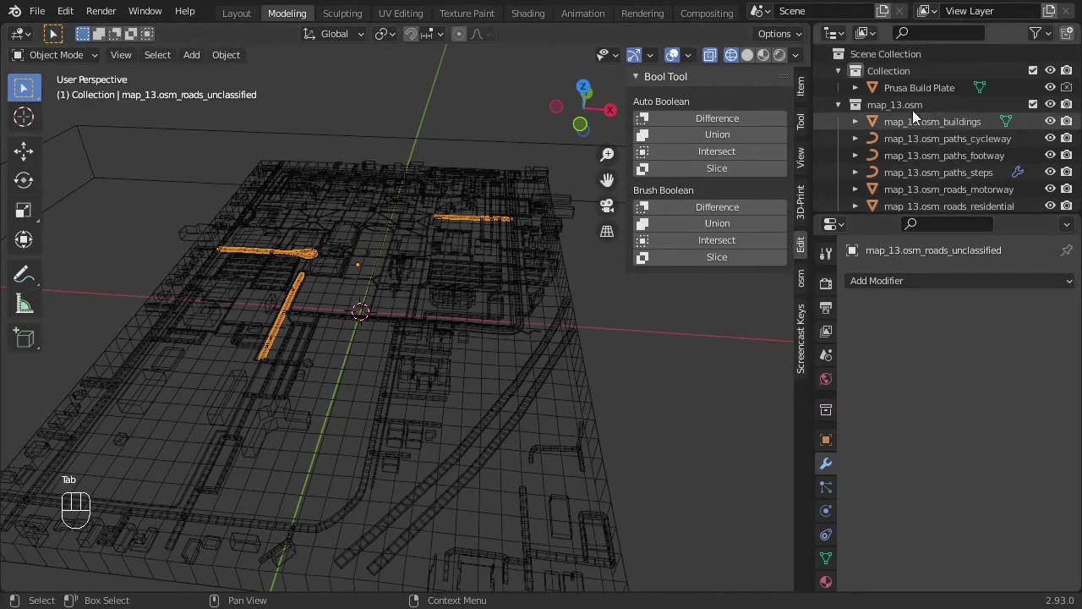
left_click(236, 13)
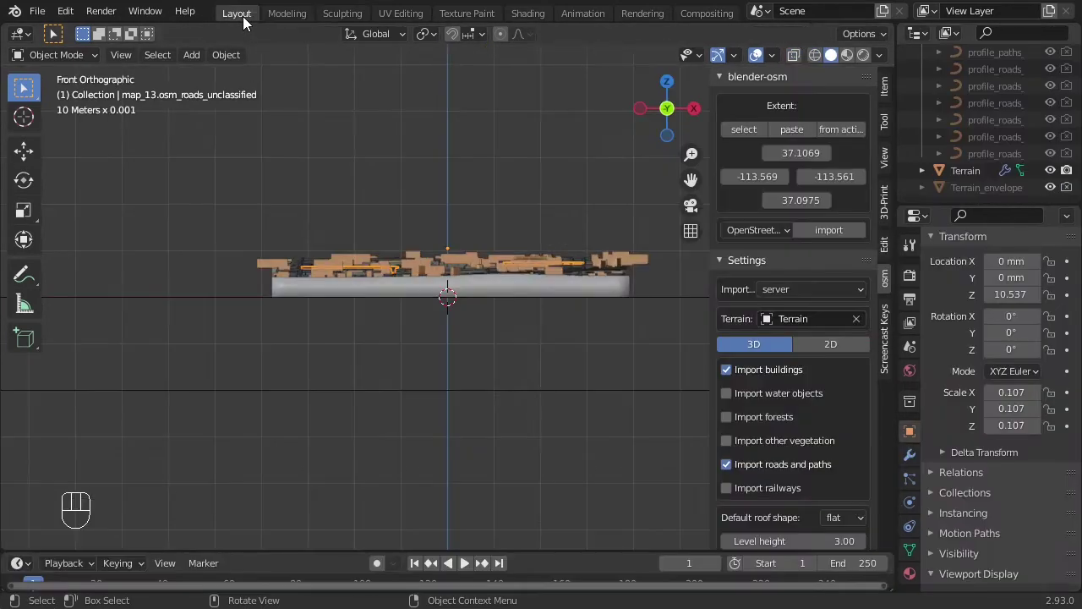
middle_click_drag(566, 376, 524, 359)
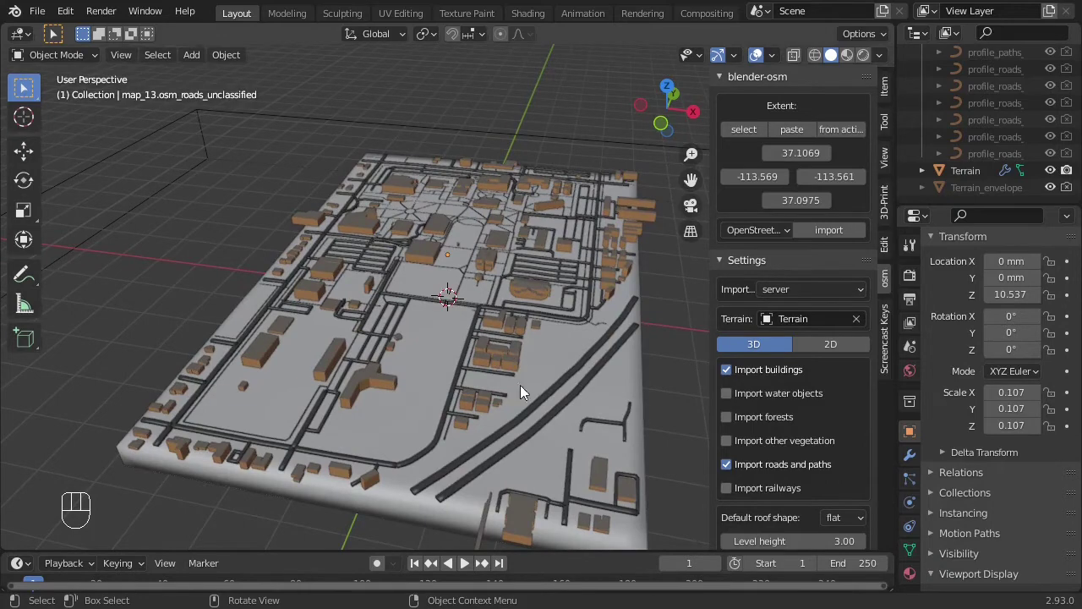
middle_click_drag(517, 411, 515, 416)
scroll(499, 372, "up", 7)
mouse_move(354, 394)
middle_mouse_down()
mouse_move(371, 365)
mouse_move(406, 350)
mouse_move(560, 353)
mouse_move(586, 365)
mouse_move(341, 355)
mouse_move(331, 416)
mouse_move(364, 397)
middle_mouse_up()
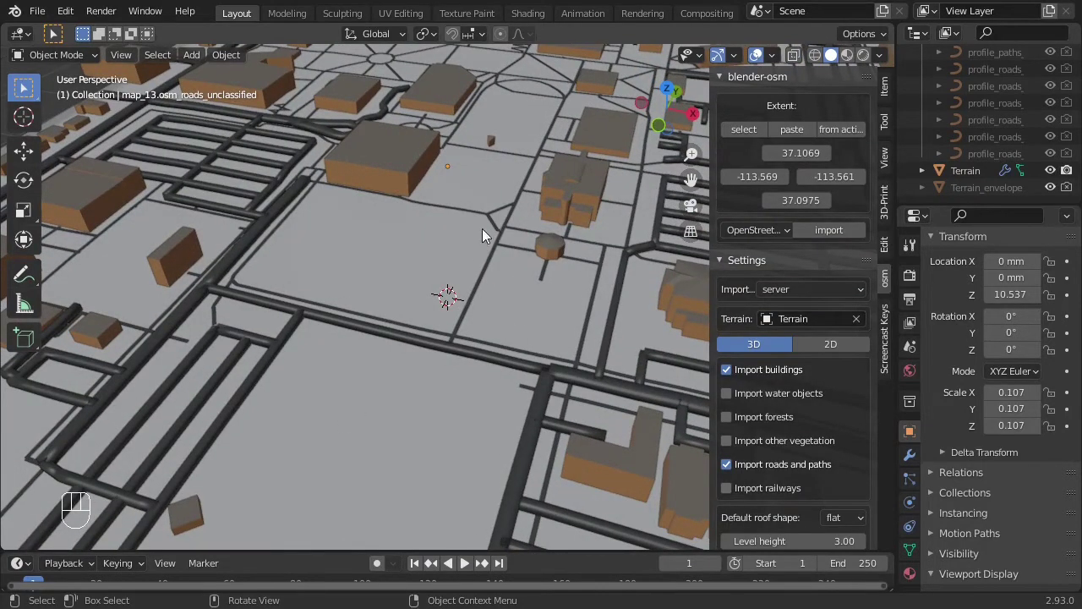
scroll(401, 245, "down", 8)
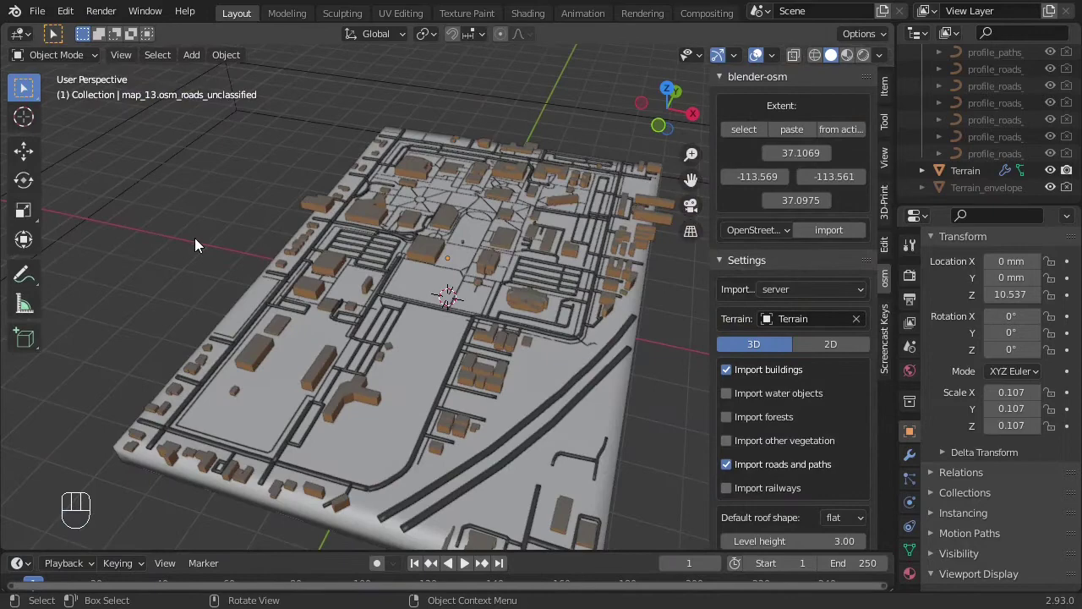
middle_click_drag(195, 238, 291, 254)
scroll(467, 267, "down", 2)
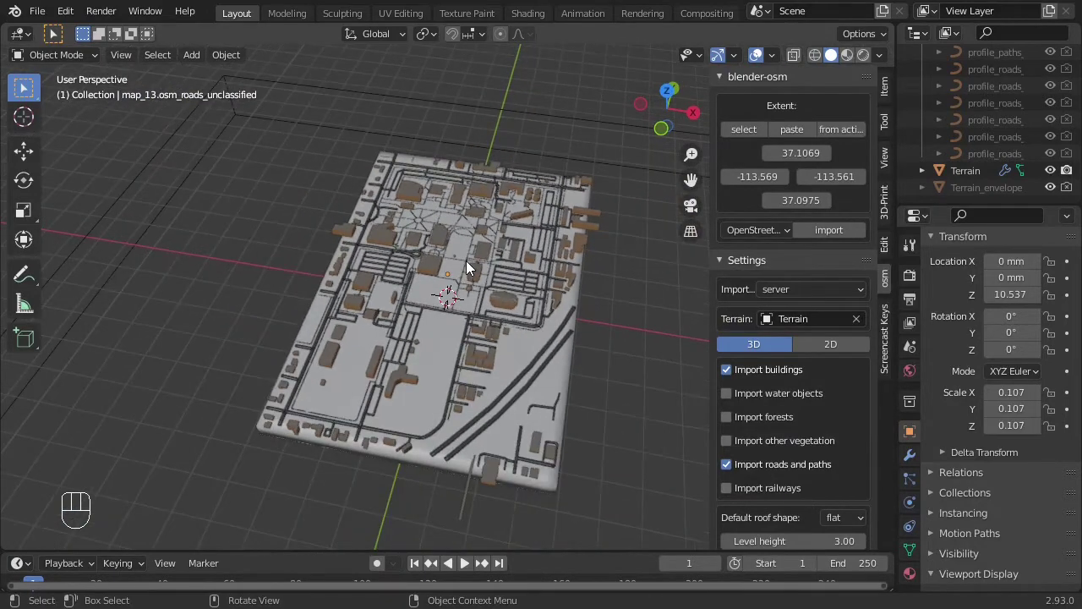
Select every object except the Prusa Build Plate and export the selection in STL format
key("a")
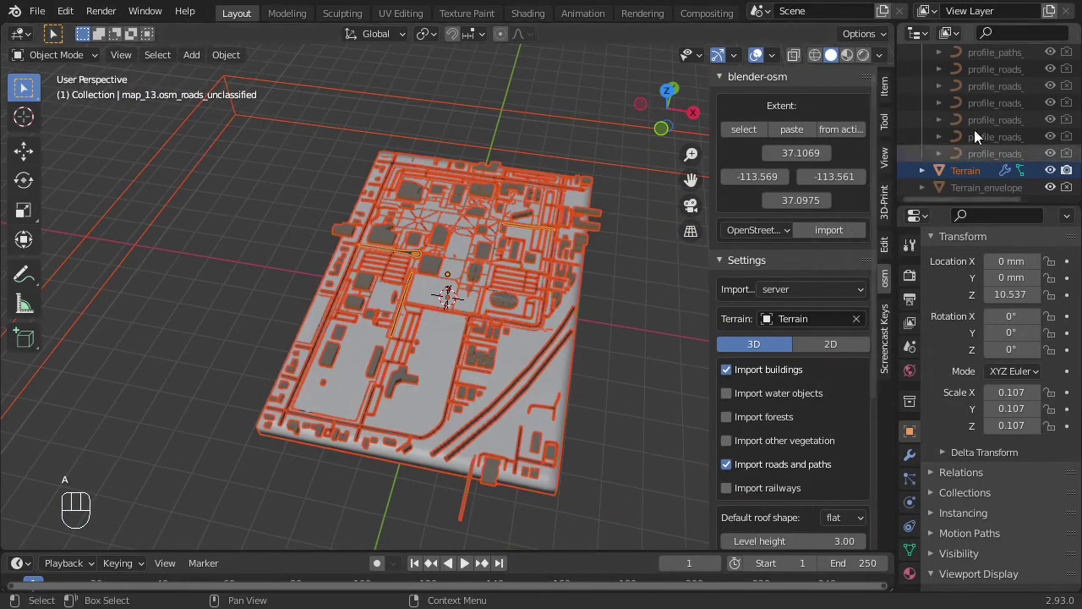
scroll(968, 110, "up", 5)
key("ctrl")
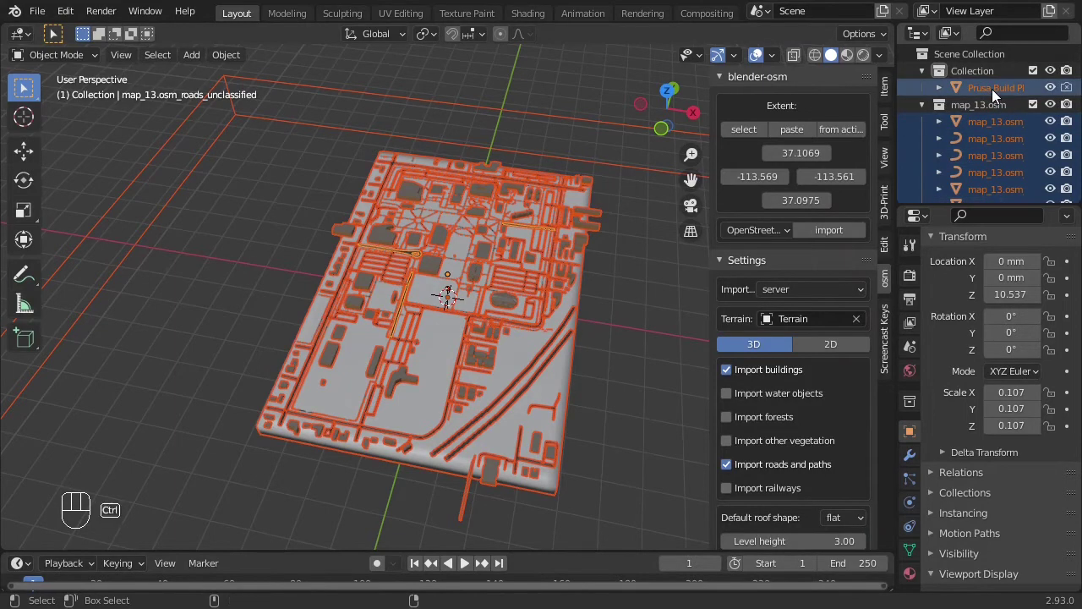
left_click(991, 88, "ctrl")
left_click(991, 89, "ctrl")
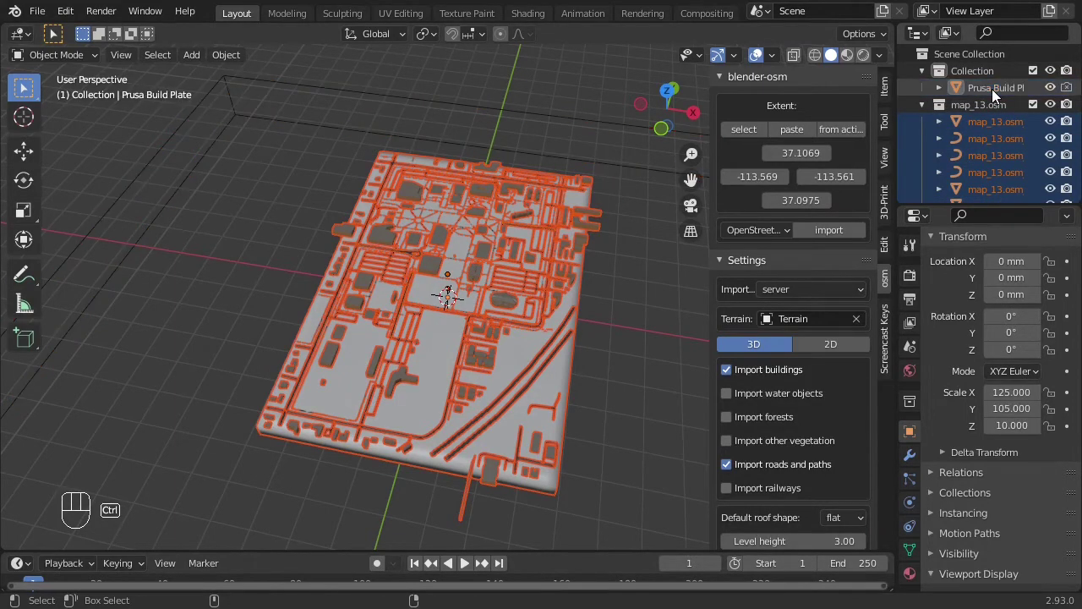
left_click(37, 13)
mouse_move(101, 254)
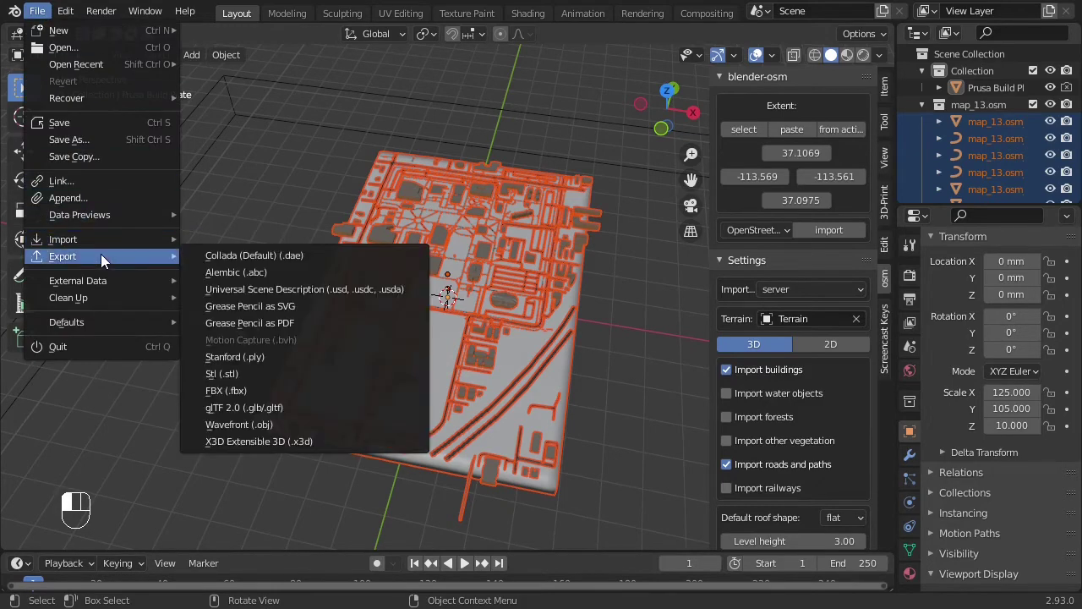
left_click(264, 373)
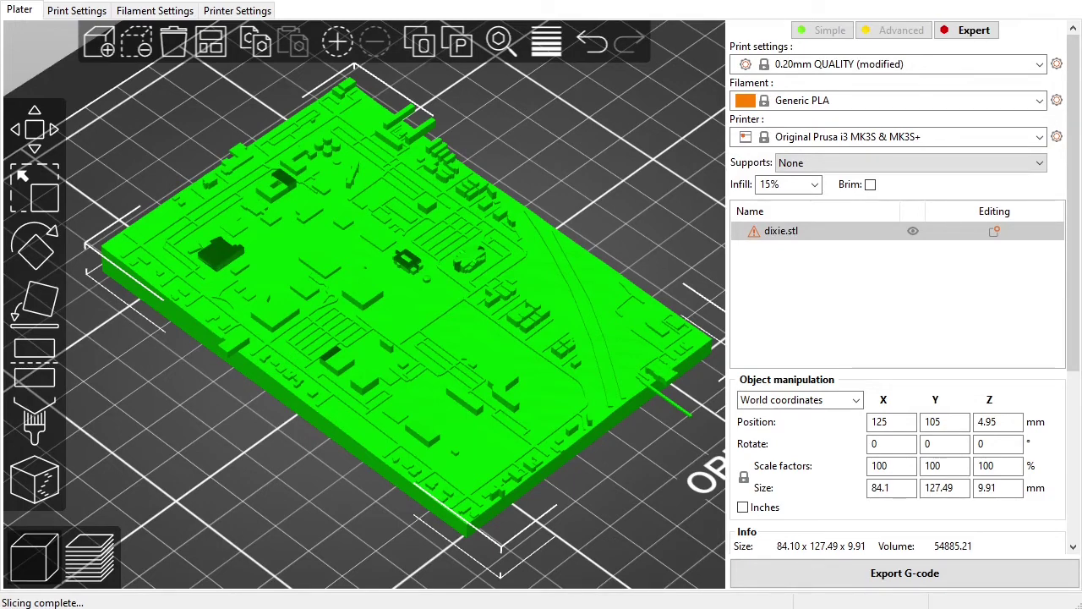
In PrusaSlicer, examine the roads and buildings in the sliced layer preview of dixie.stl and check the Detect thin walls print setting
left_click(89, 558)
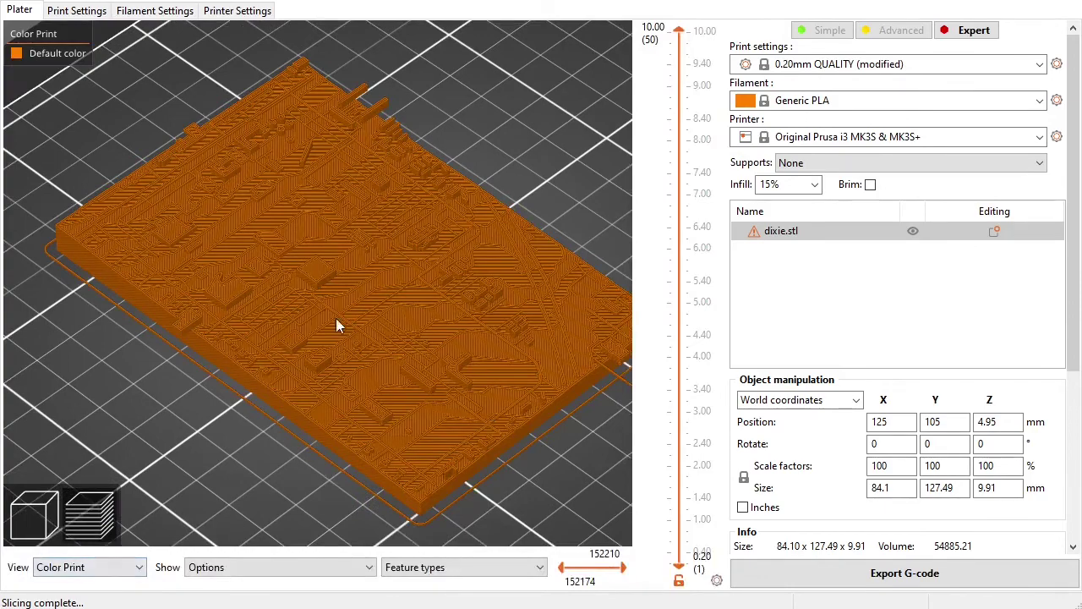
scroll(272, 313, "up", 10)
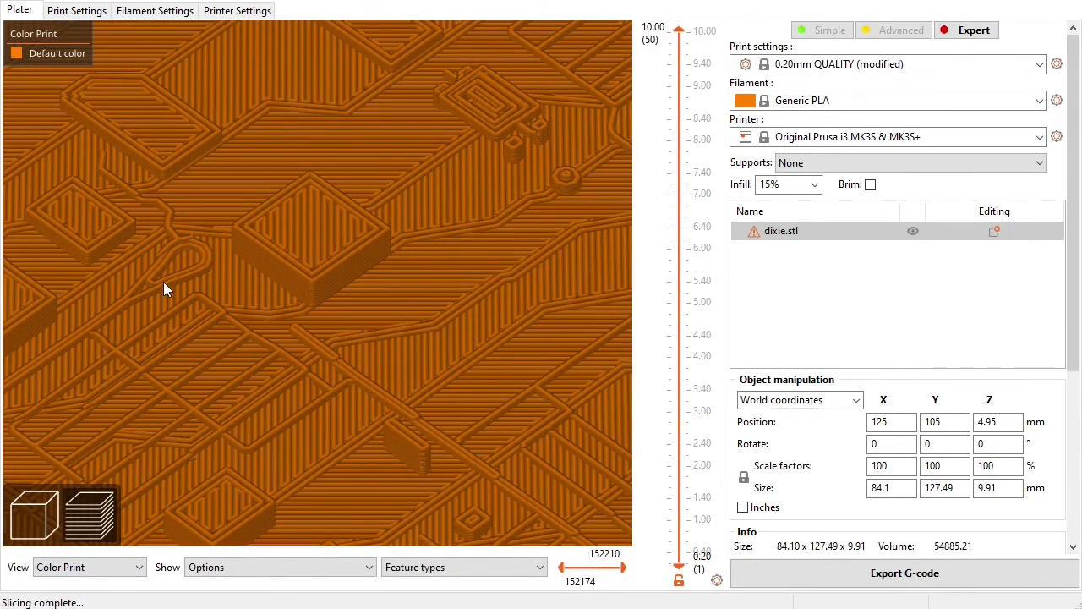
left_click(76, 10)
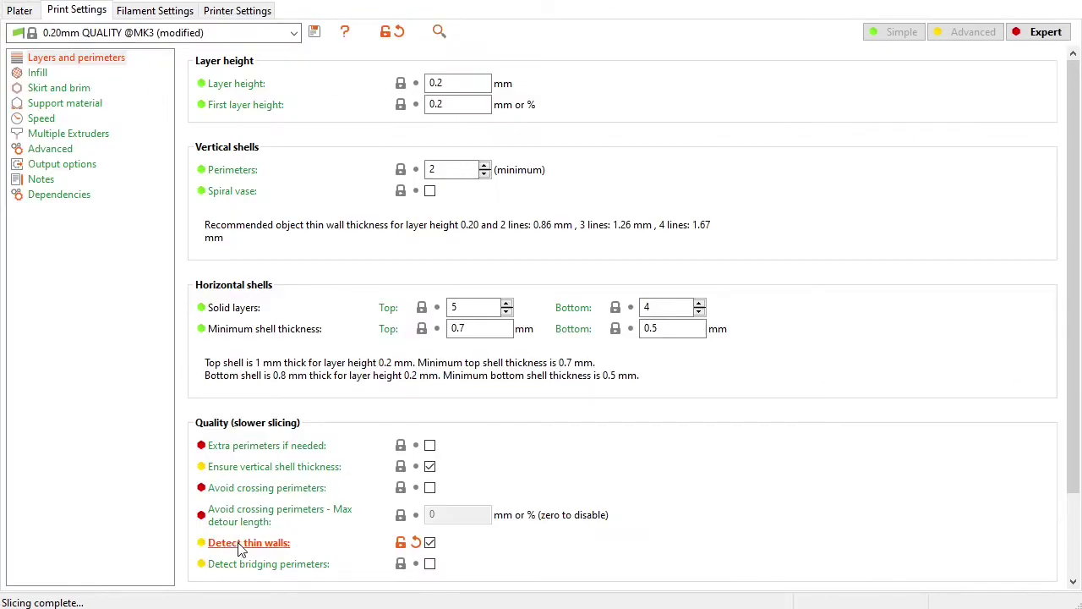
left_click(32, 10)
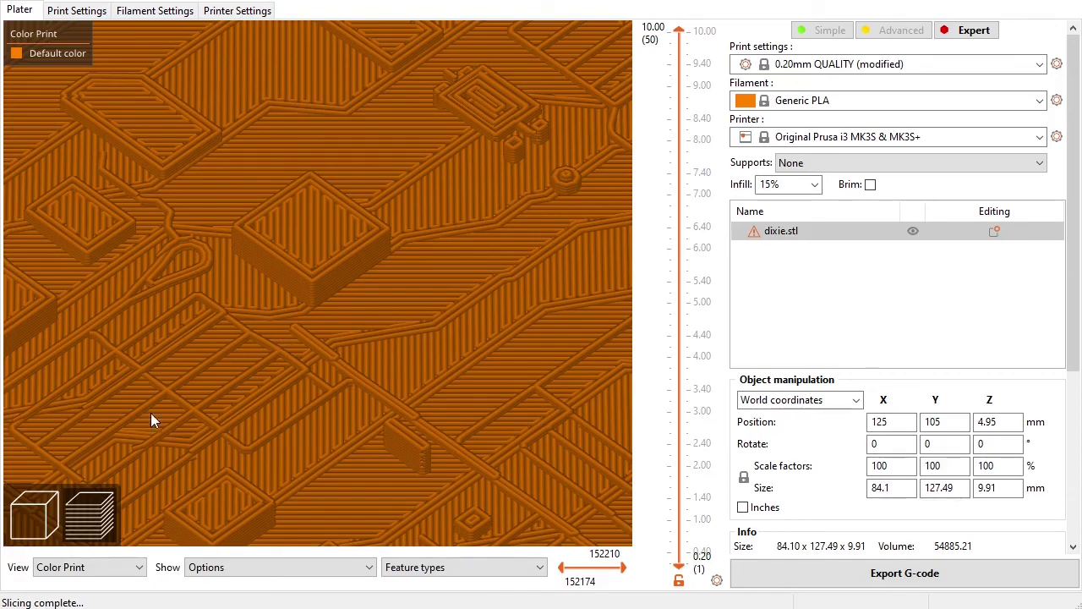
scroll(333, 307, "down", 2)
scroll(333, 307, "down", 6)
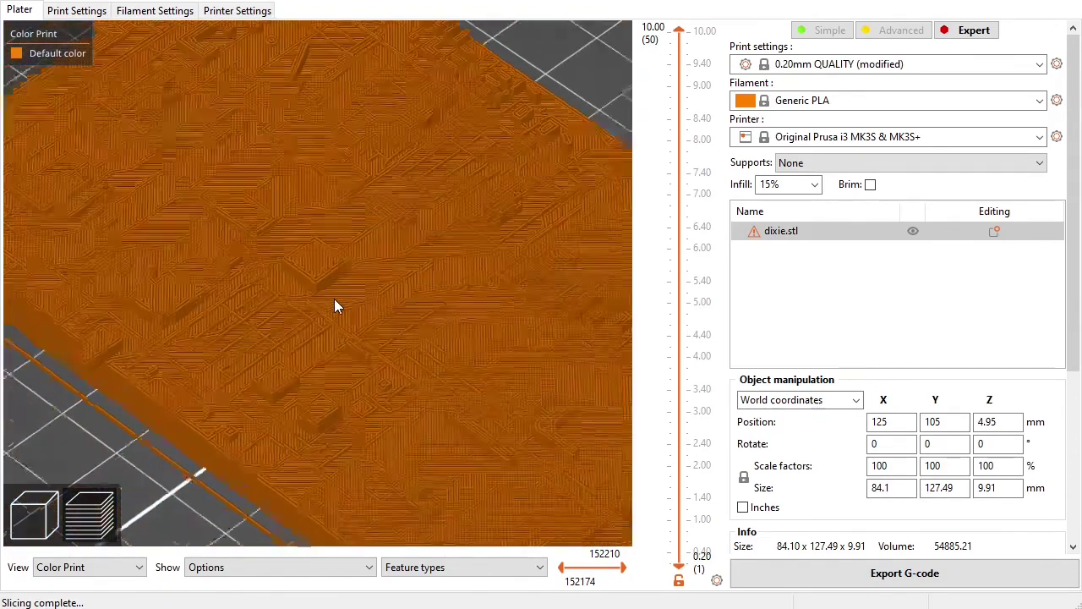